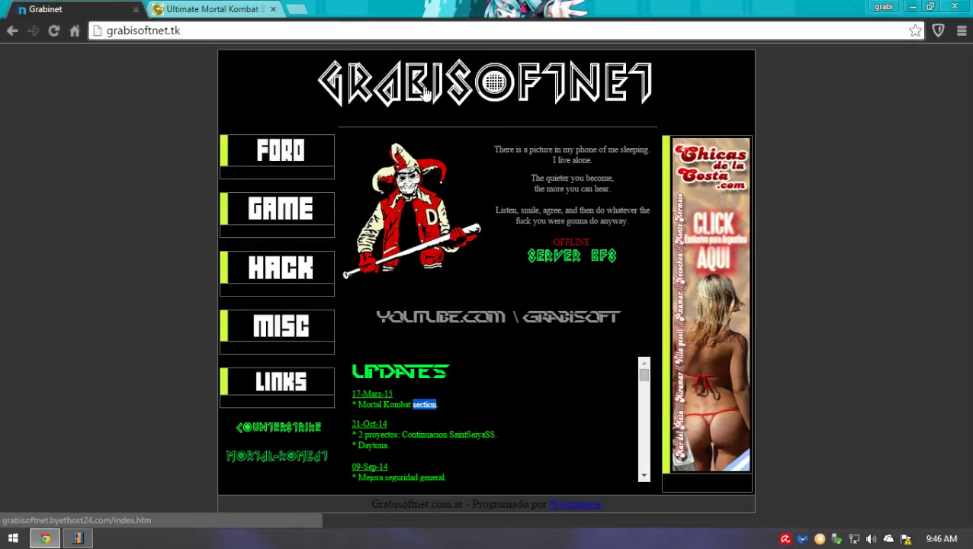
- Open the Mortal Kombat 3 page from the latest Mortal Kombat update entry and close the duplicate tab
drag(222, 39, 176, 40)
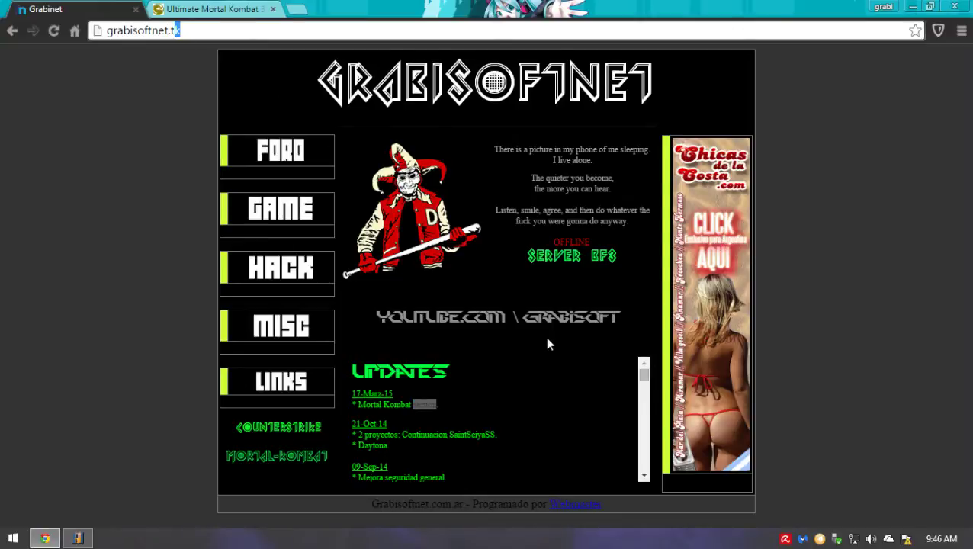
drag(506, 406, 350, 393)
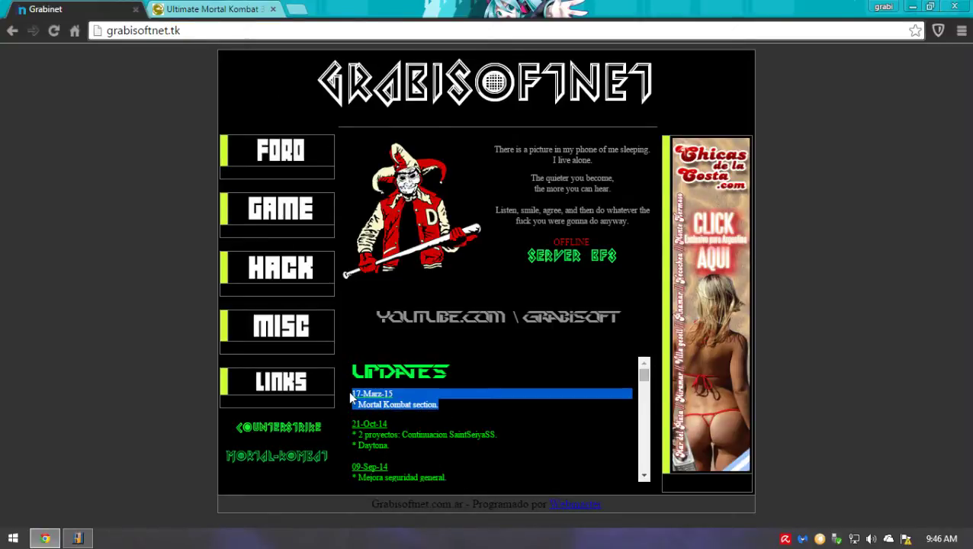
drag(358, 404, 446, 415)
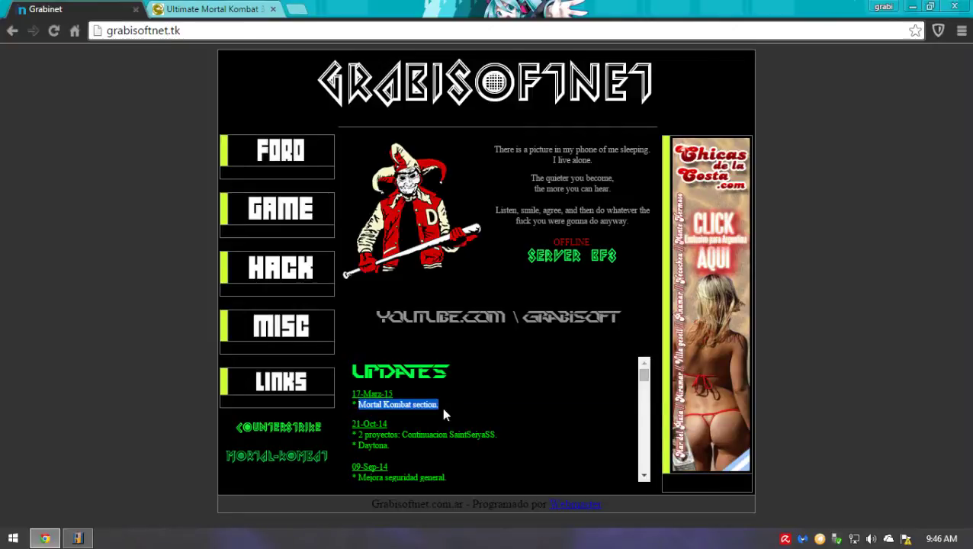
click(278, 460)
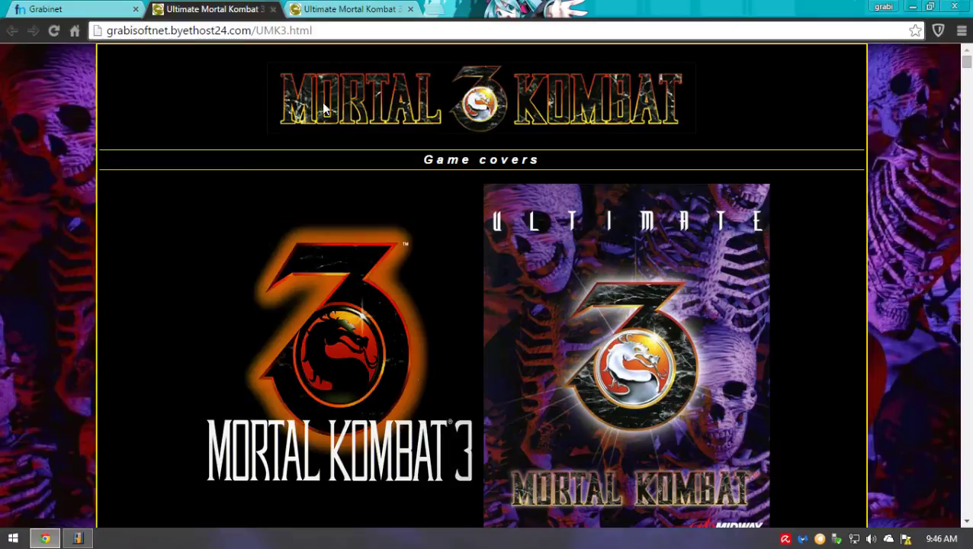
middle_click(318, 7)
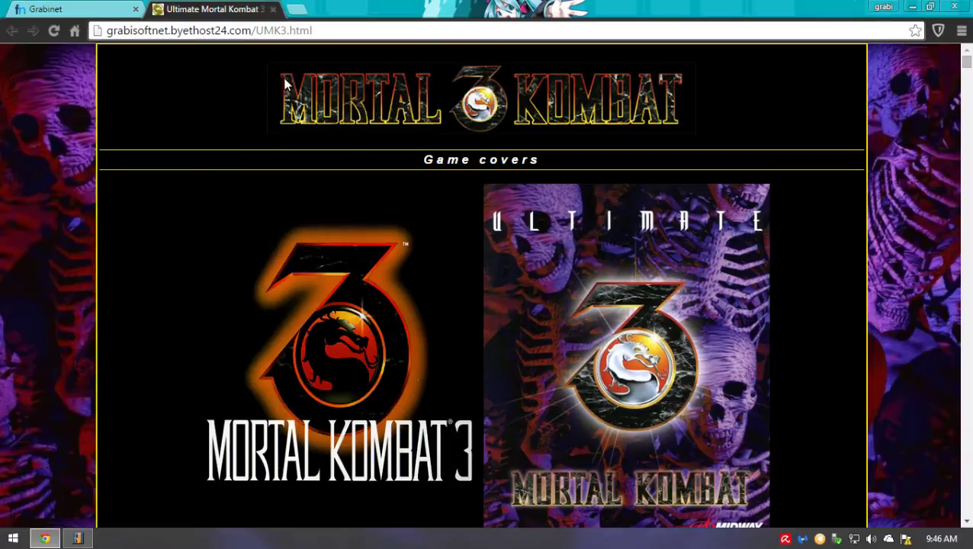
- Browse the Game covers section of the Ultimate Mortal Kombat 3 page
scroll(374, 225, down, 4)
scroll(488, 248, up, 4)
scroll(534, 215, down, 3)
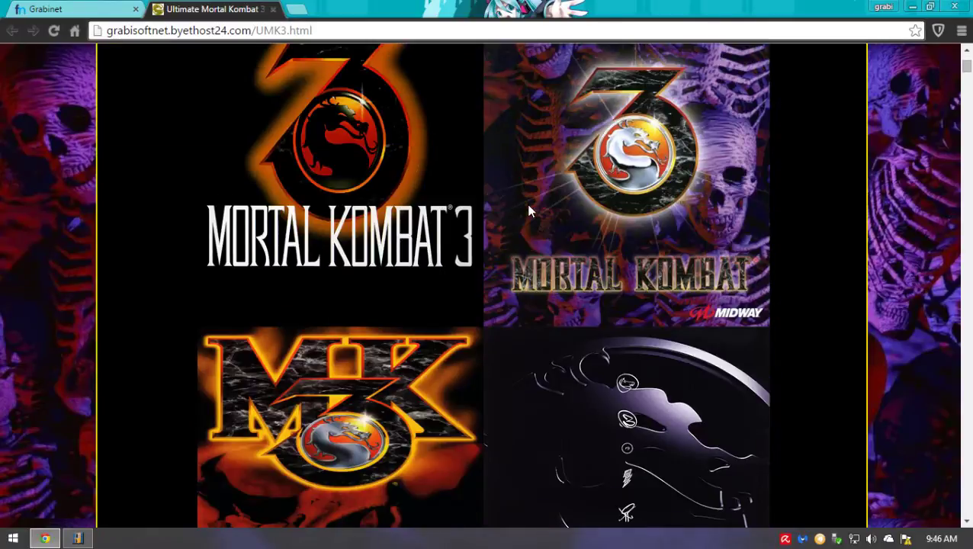
scroll(597, 181, down, 4)
scroll(600, 179, up, 8)
drag(427, 157, 567, 163)
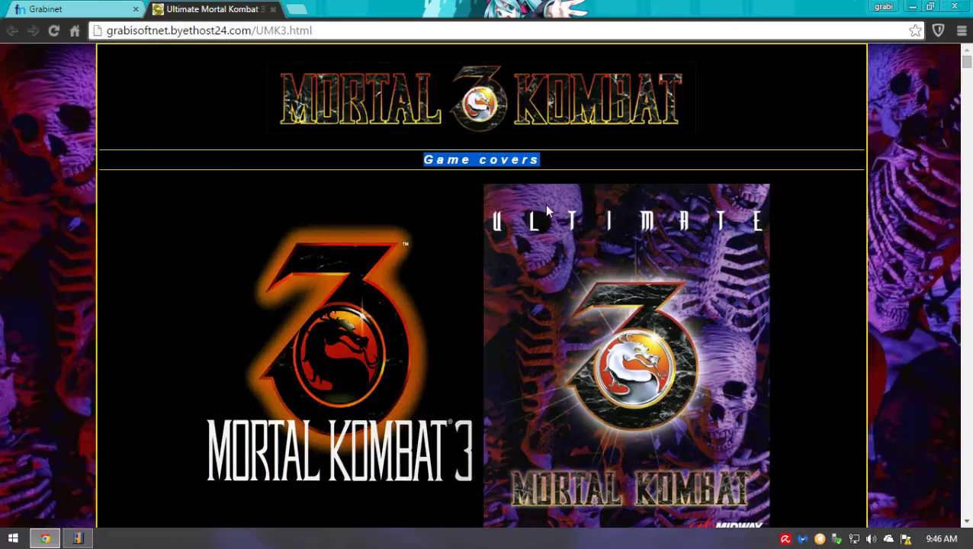
scroll(547, 211, down, 3)
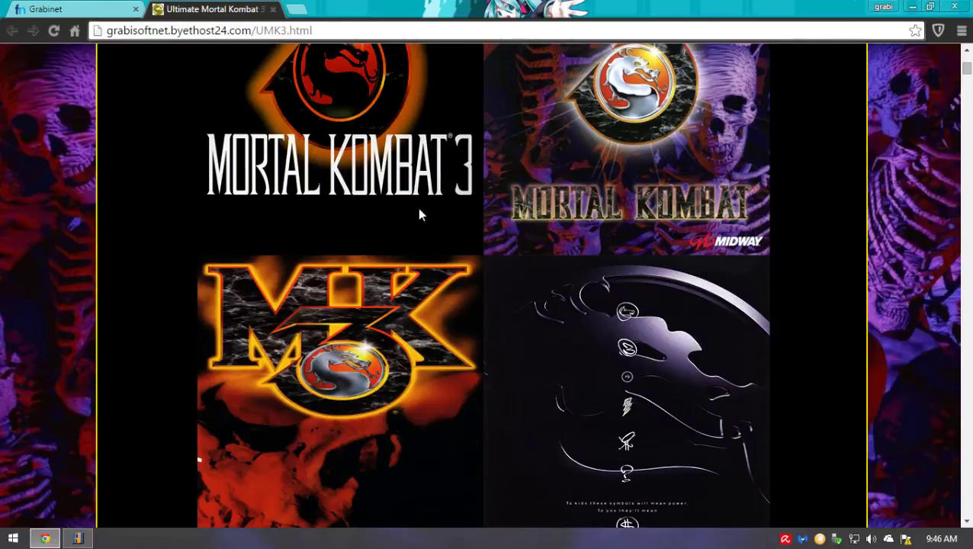
scroll(479, 197, down, 5)
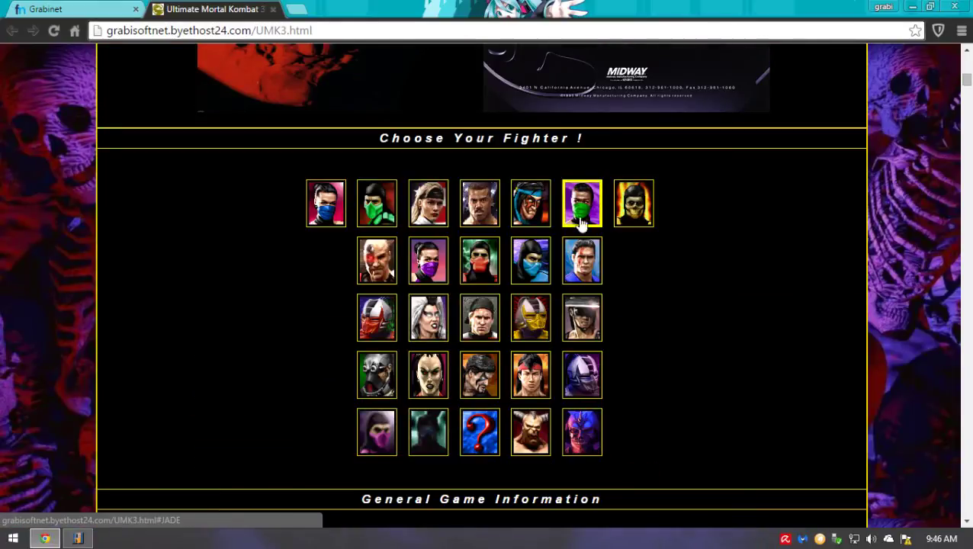
scroll(523, 284, down, 6)
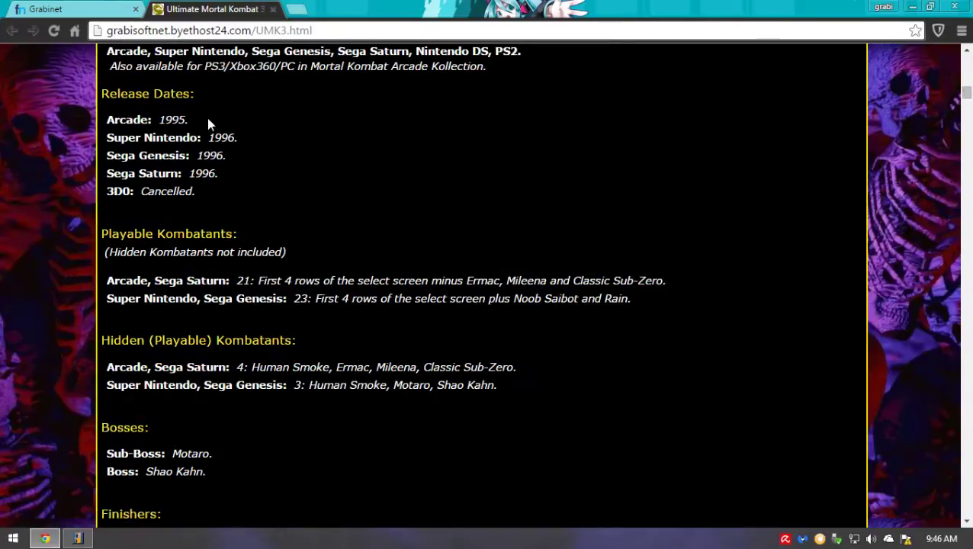
scroll(207, 119, up, 3)
drag(121, 202, 356, 273)
scroll(358, 269, down, 3)
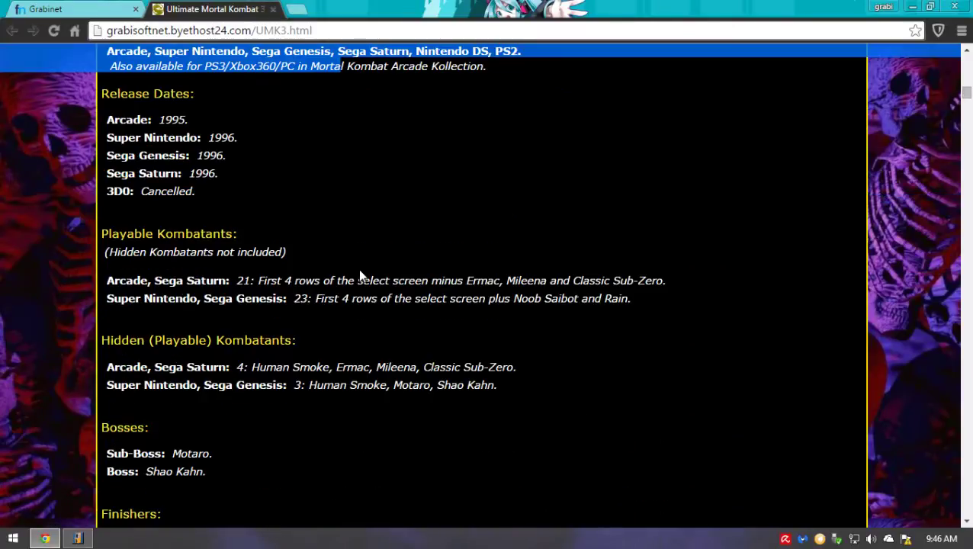
scroll(360, 274, down, 3)
scroll(211, 156, up, 4)
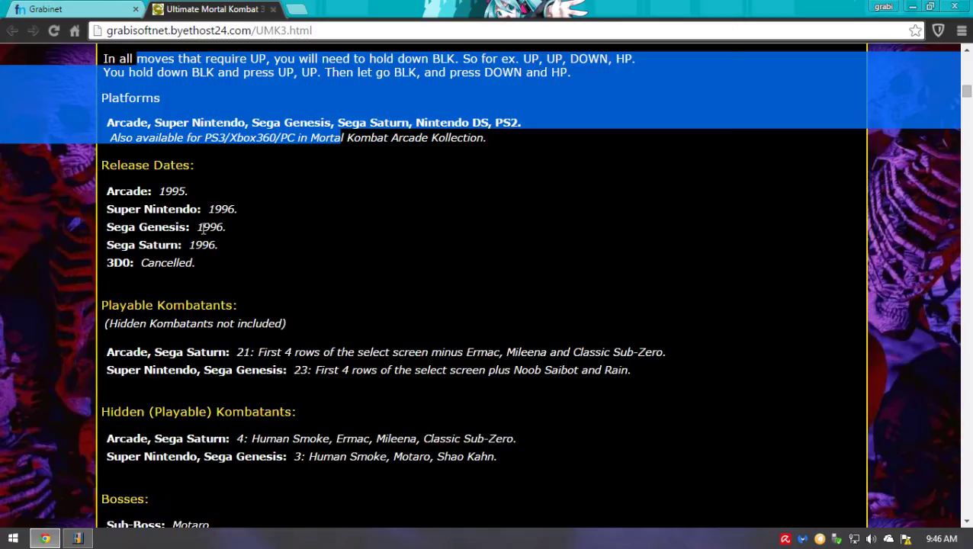
- Highlight the release date lines, including Arcade and 'Sega Saturn: 1996.'
click(149, 191)
triple_click(143, 191)
click(137, 190)
double_click(137, 191)
click(144, 210)
double_click(152, 226)
triple_click(157, 245)
- Scroll down to read the Genesis cheat mode and secret menu text
scroll(321, 251, down, 7)
scroll(336, 254, up, 2)
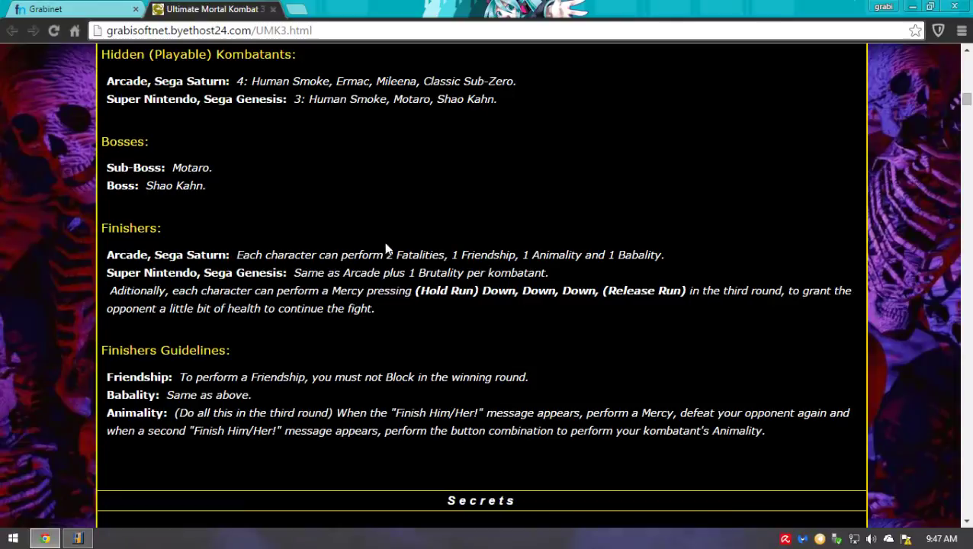
scroll(404, 282, down, 6)
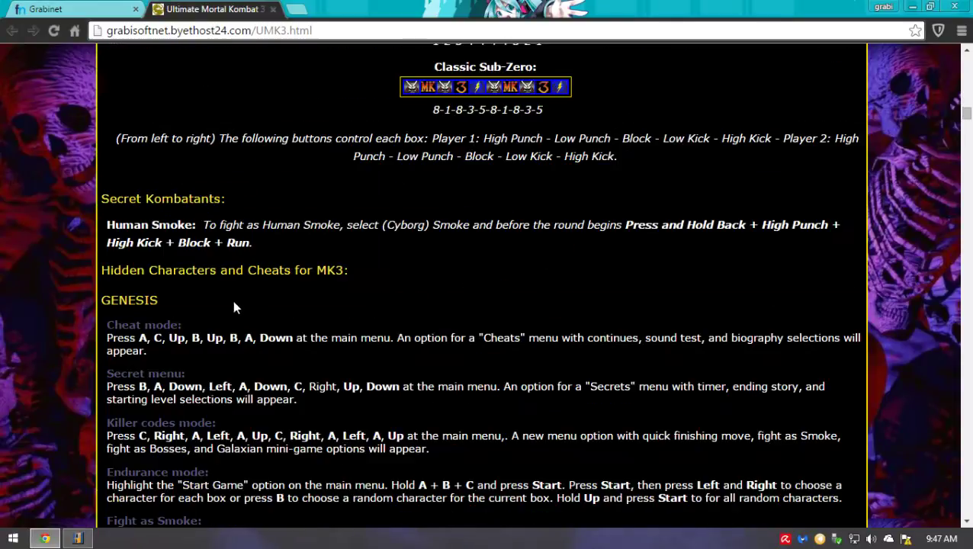
scroll(234, 302, down, 2)
drag(105, 157, 277, 257)
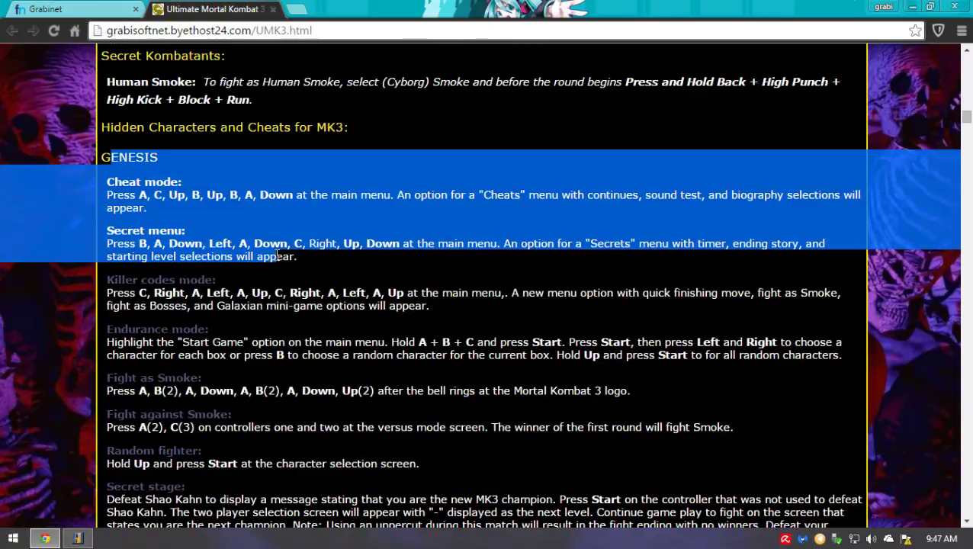
click(208, 202)
scroll(393, 297, up, 10)
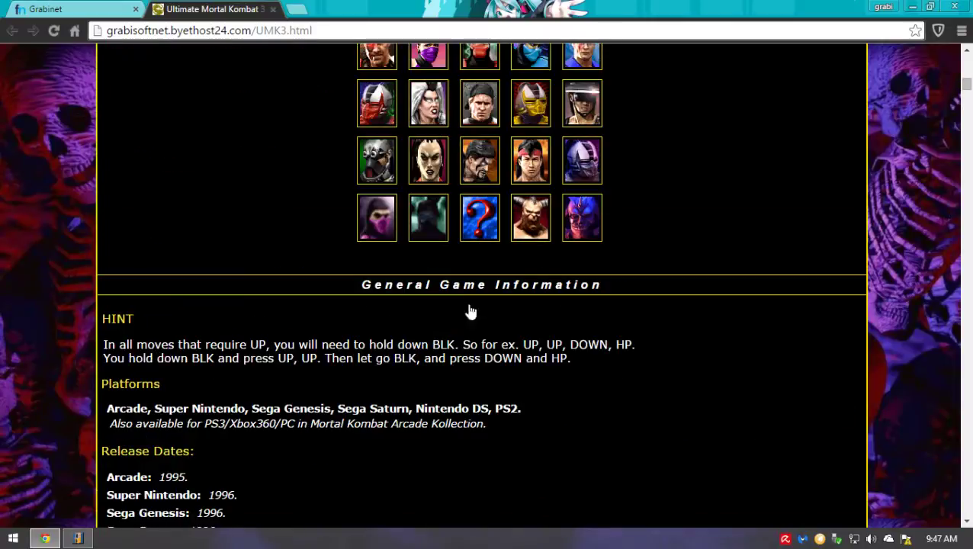
scroll(469, 311, up, 3)
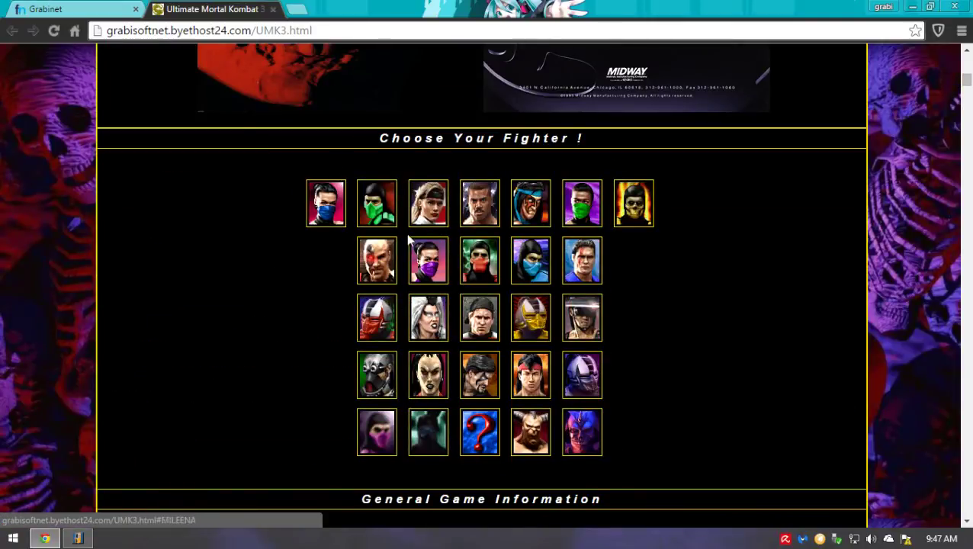
- Read Cyrax's special moves and fatalities, then return to the Choose Your Fighter grid
click(539, 321)
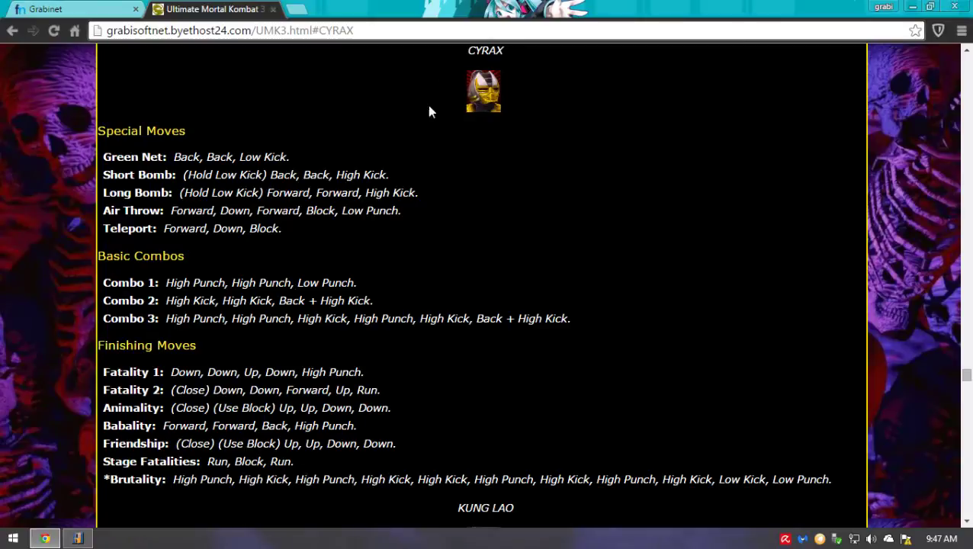
drag(99, 124, 258, 225)
drag(174, 370, 232, 425)
drag(119, 372, 234, 402)
click(235, 427)
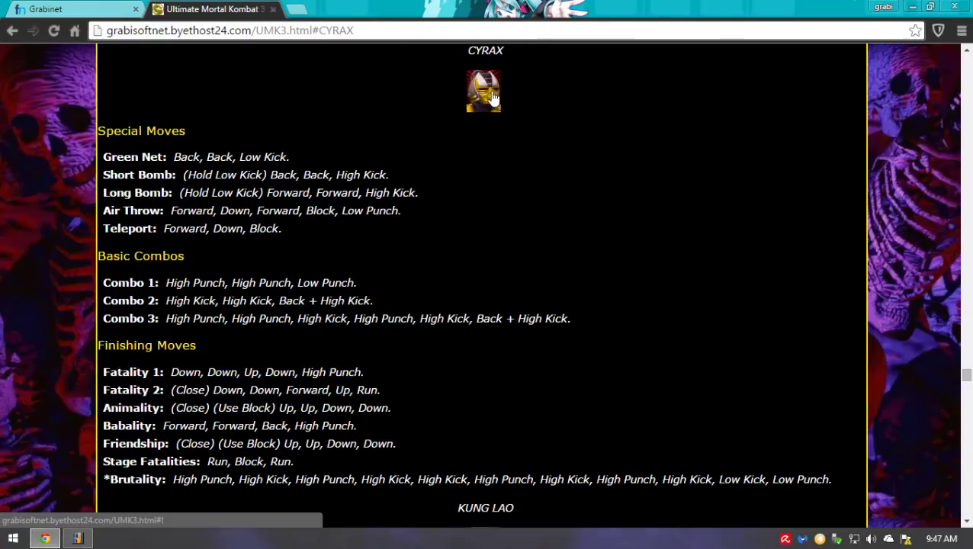
scroll(492, 95, up, 1)
click(483, 172)
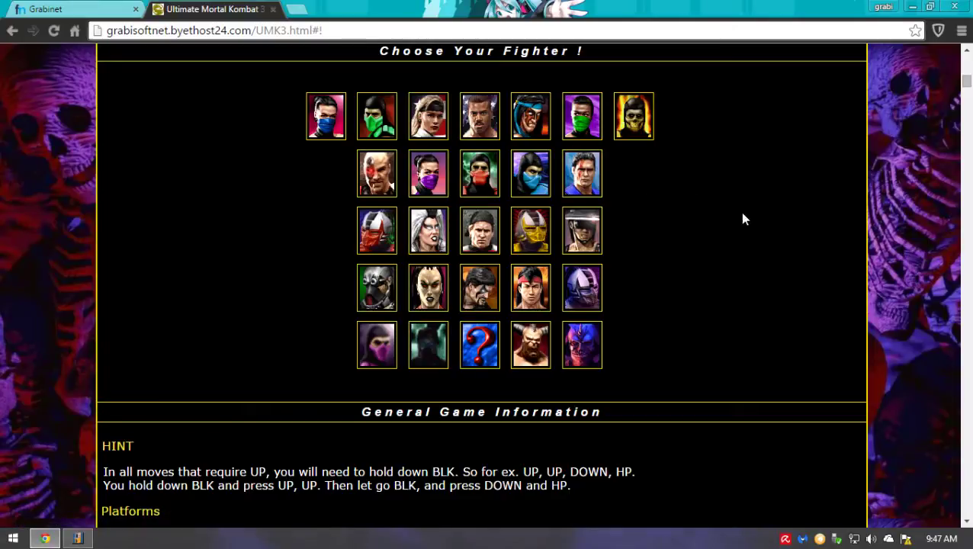
- Jump to Shao Kahn's moves, read the CRT effect for MAME instructions, then go to the desktop
click(592, 352)
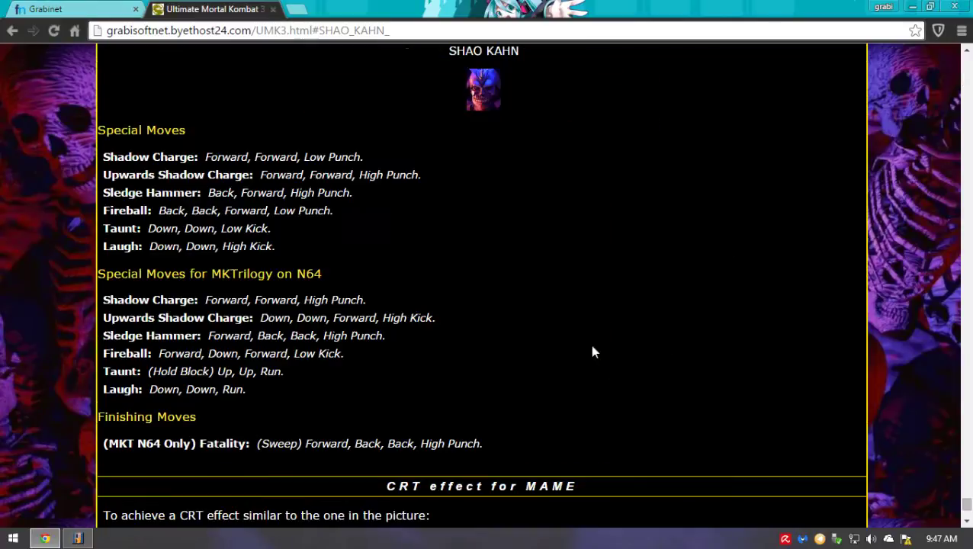
scroll(474, 280, down, 3)
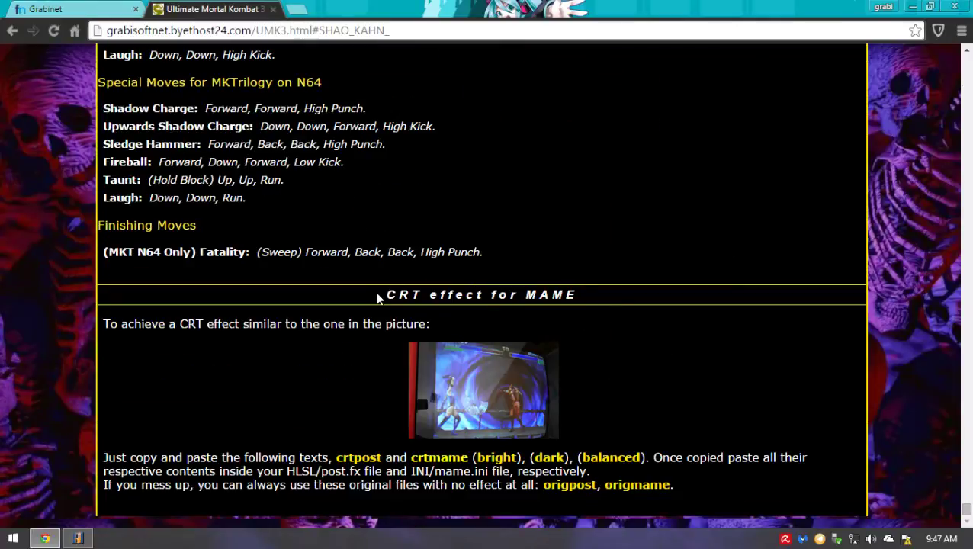
drag(377, 298, 617, 306)
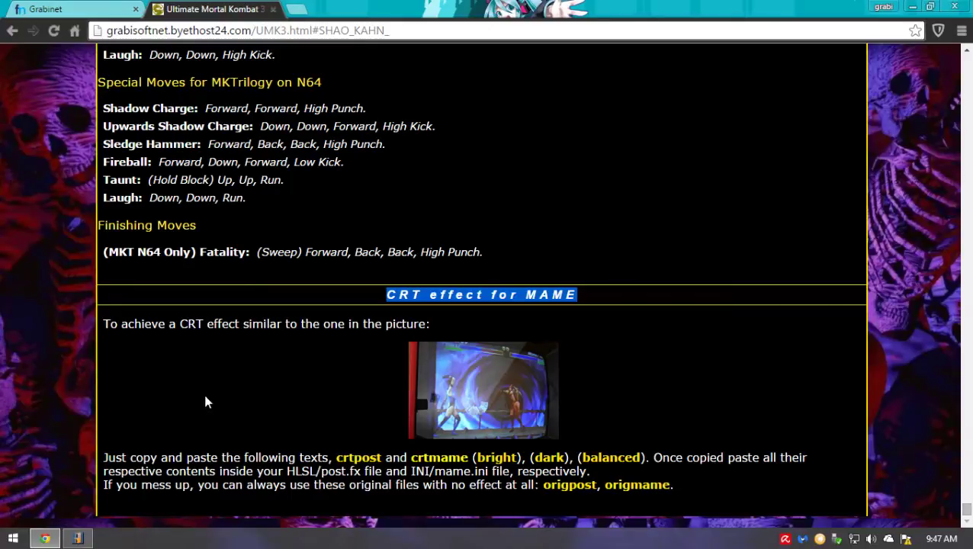
drag(240, 323, 667, 493)
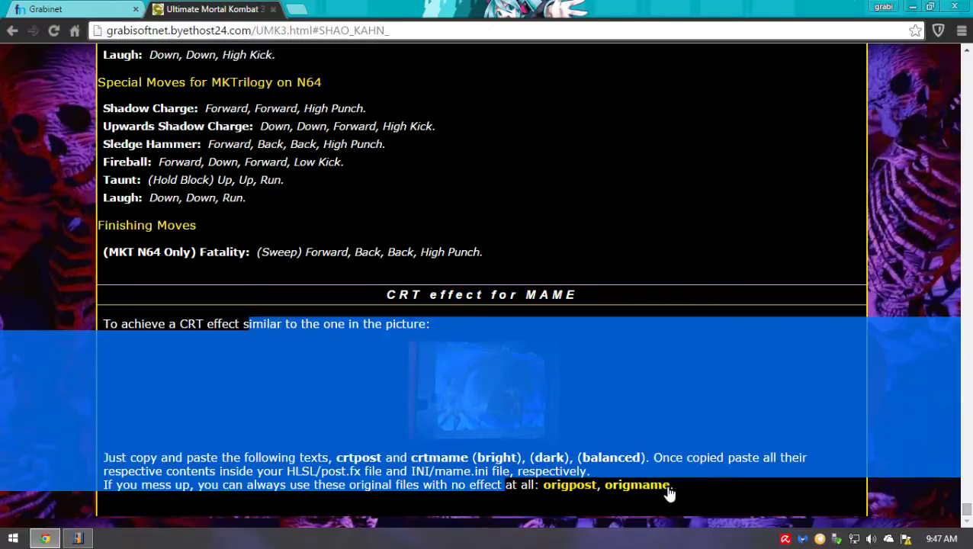
click(702, 492)
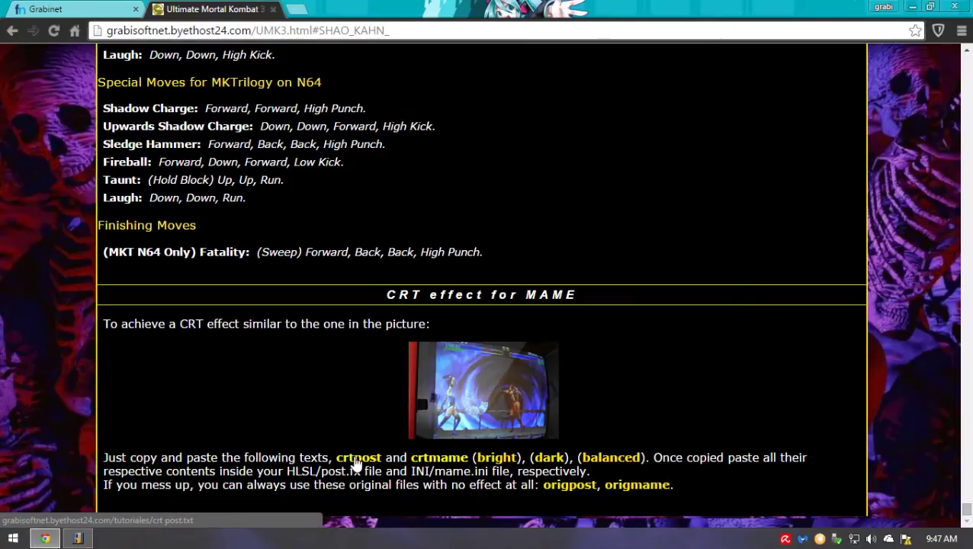
click(45, 539)
click(13, 539)
- Navigate File Explorer to Documents\MAME\HLSL
click(212, 223)
scroll(413, 311, down, 6)
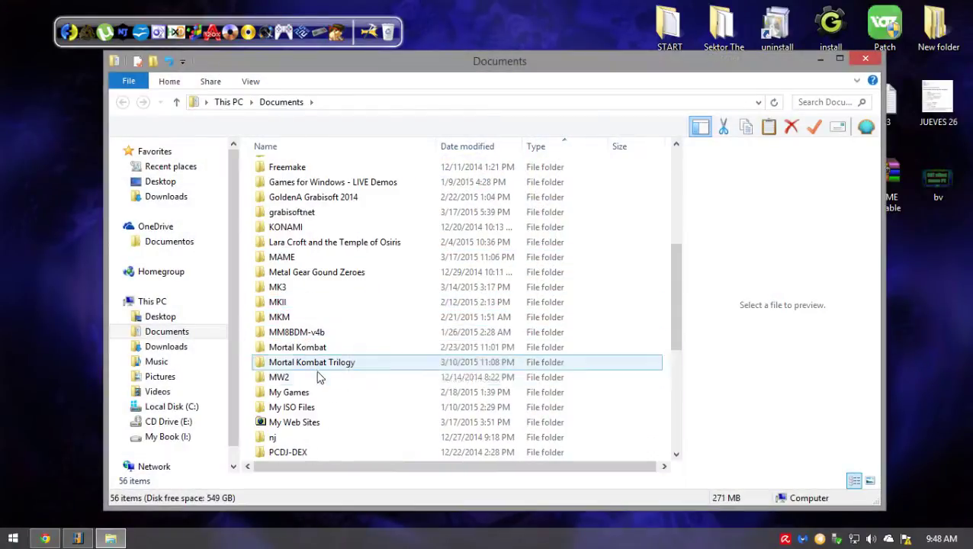
double_click(315, 258)
scroll(348, 230, down, 3)
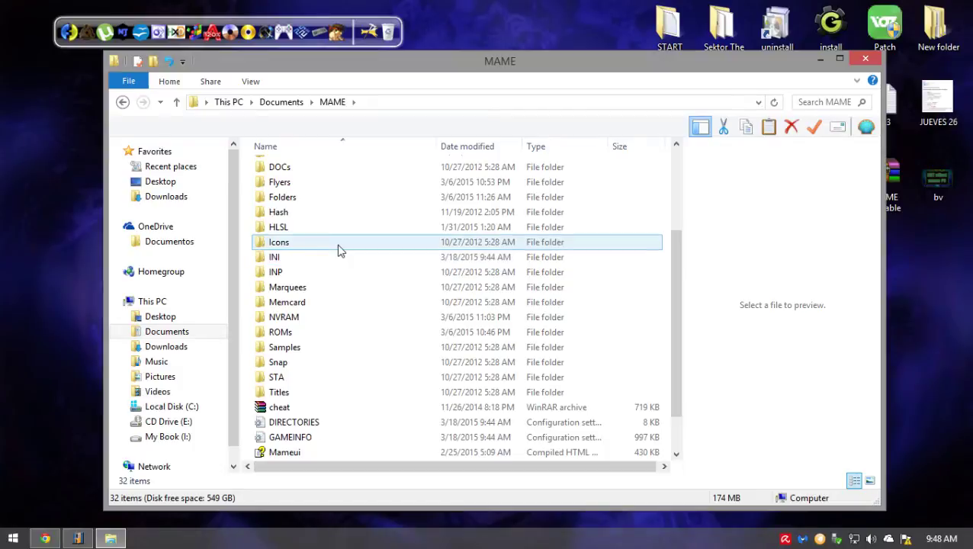
double_click(306, 230)
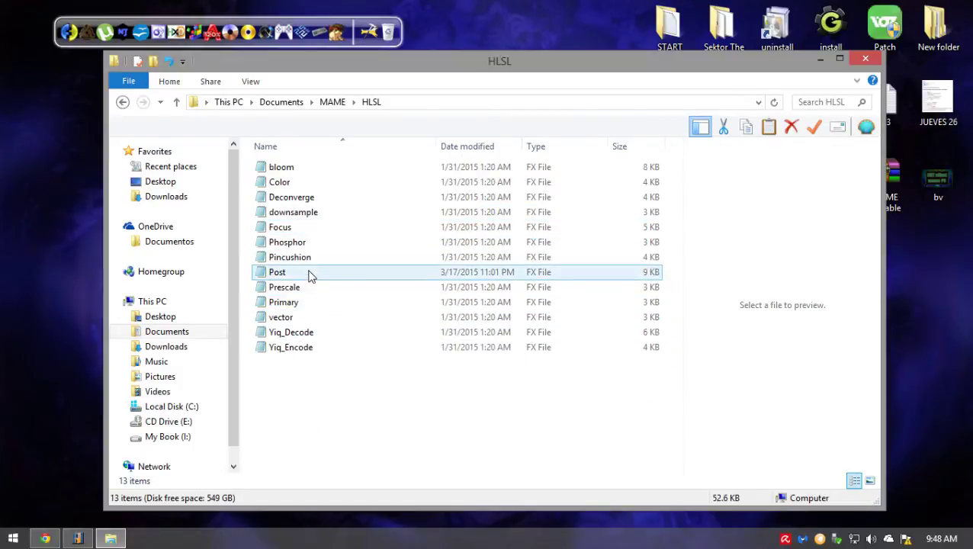
- Open the Post shader file in Notepad, then return to the UMK3 page in Chrome
click(313, 273)
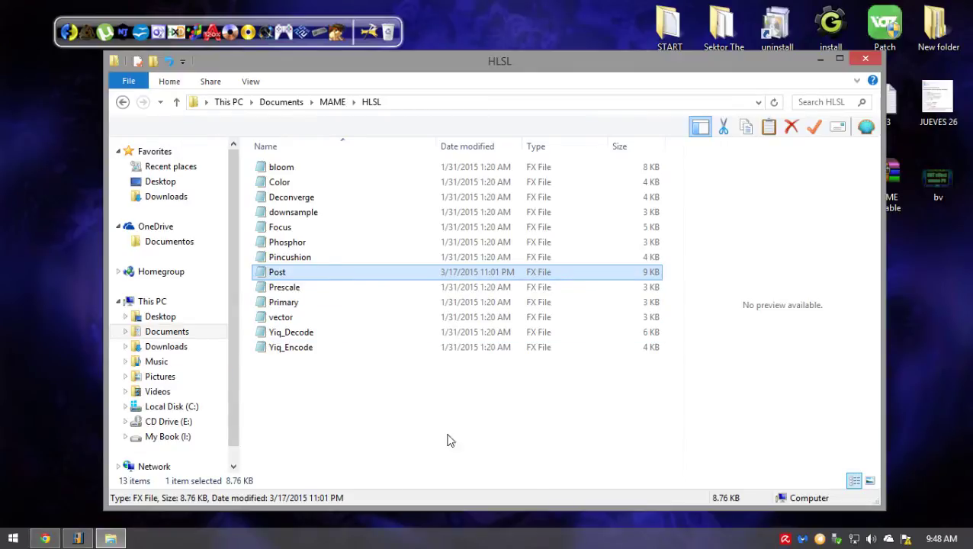
double_click(303, 278)
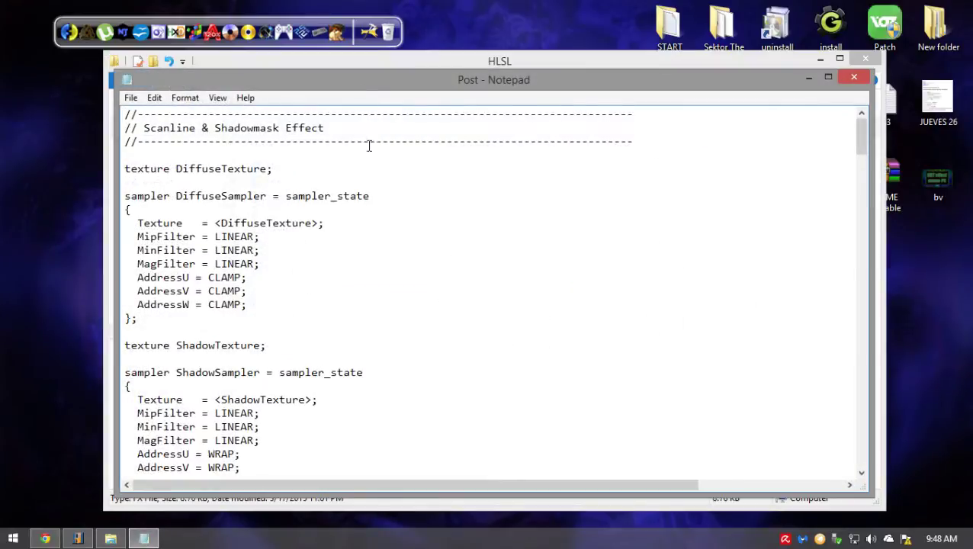
drag(355, 86, 344, 77)
scroll(376, 220, down, 15)
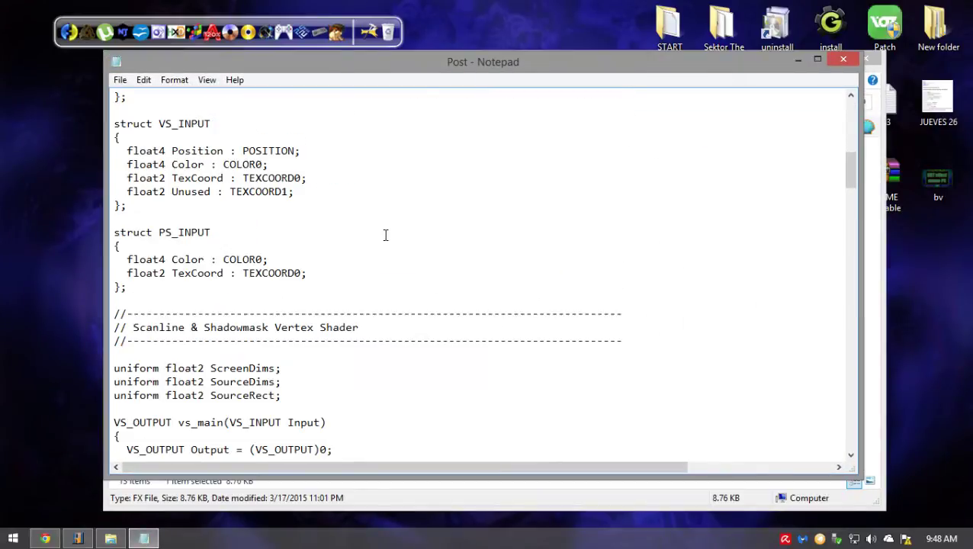
click(46, 538)
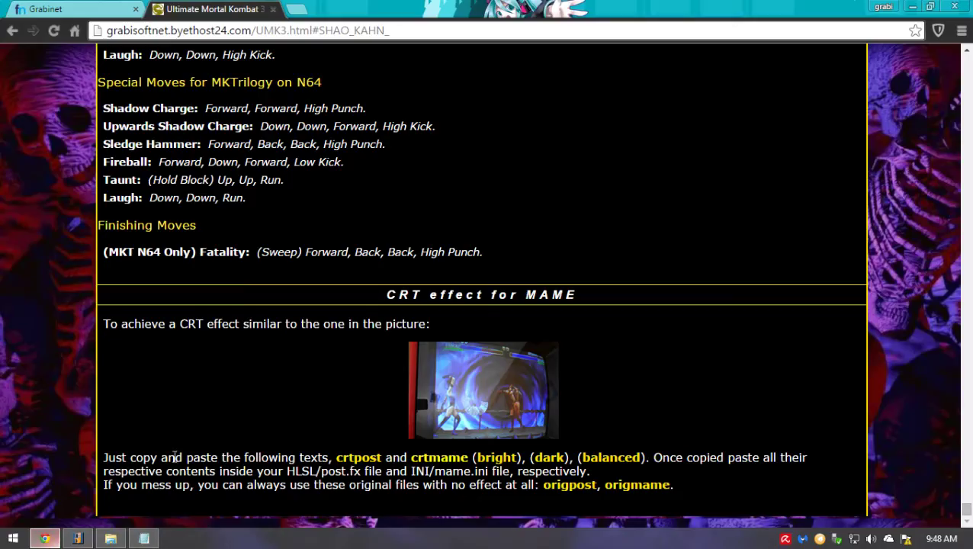
- Copy the entire crtpost shader text, then select all existing text in the Post file
click(355, 463)
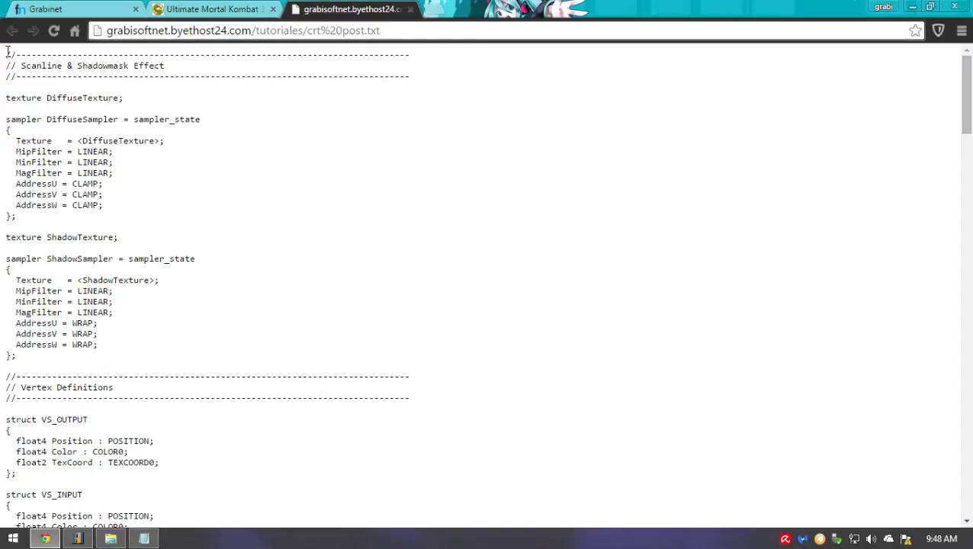
drag(20, 53, 293, 544)
right_click(242, 299)
click(272, 307)
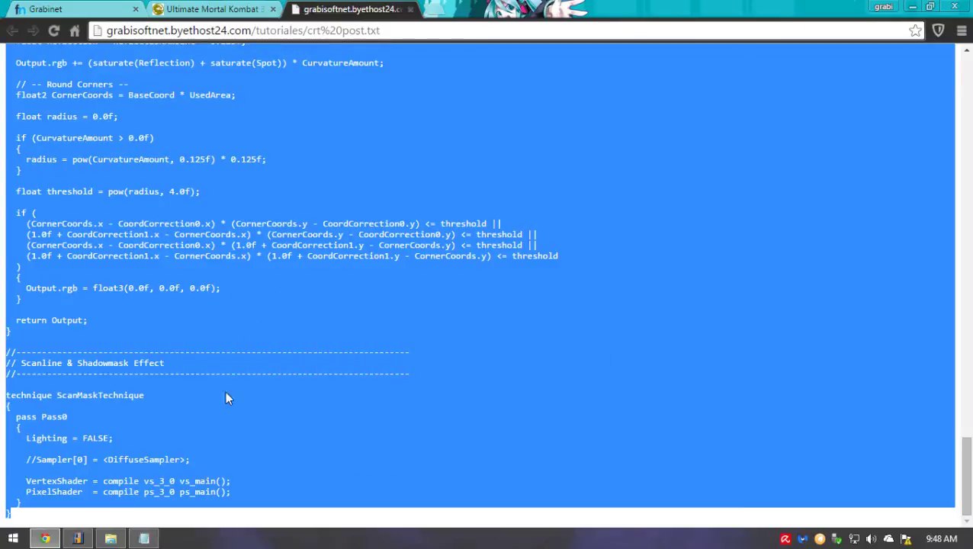
click(144, 538)
drag(116, 96, 574, 482)
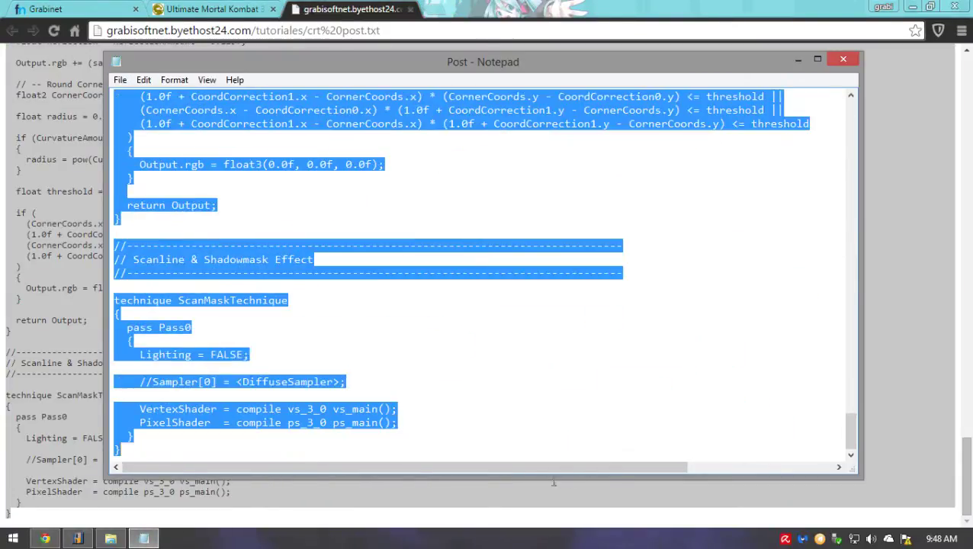
- Paste the crtpost text over Post.fx, save and close it, and close the crtpost tab
right_click(413, 302)
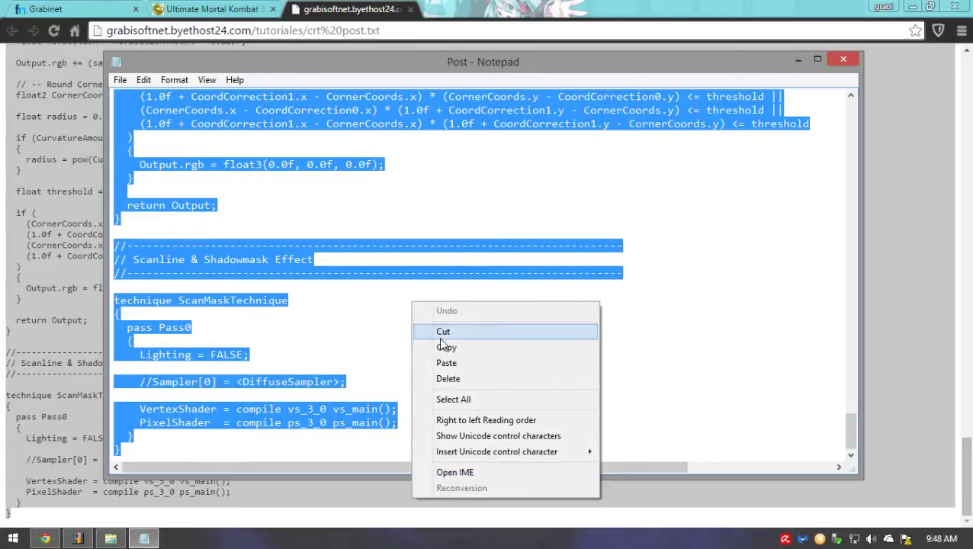
click(317, 178)
drag(854, 436, 630, 93)
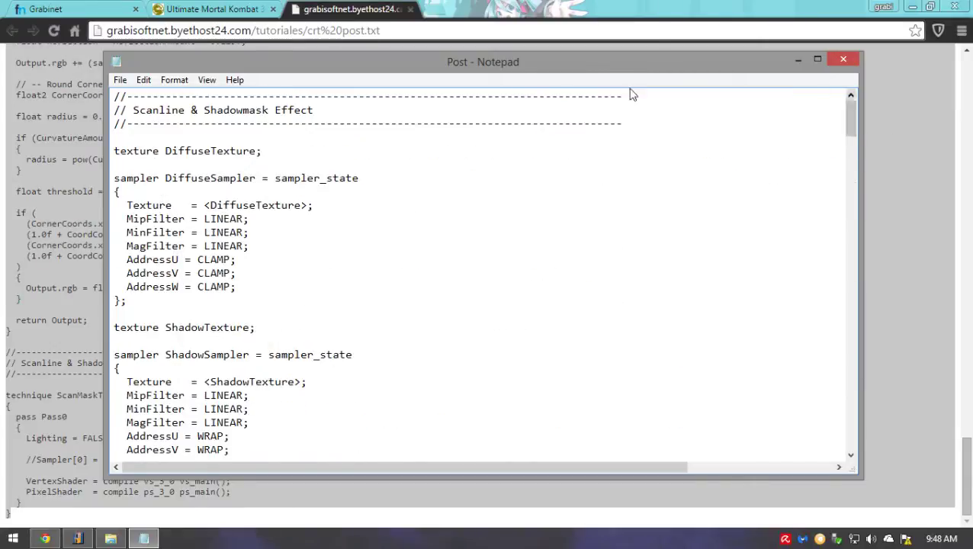
click(121, 76)
click(853, 61)
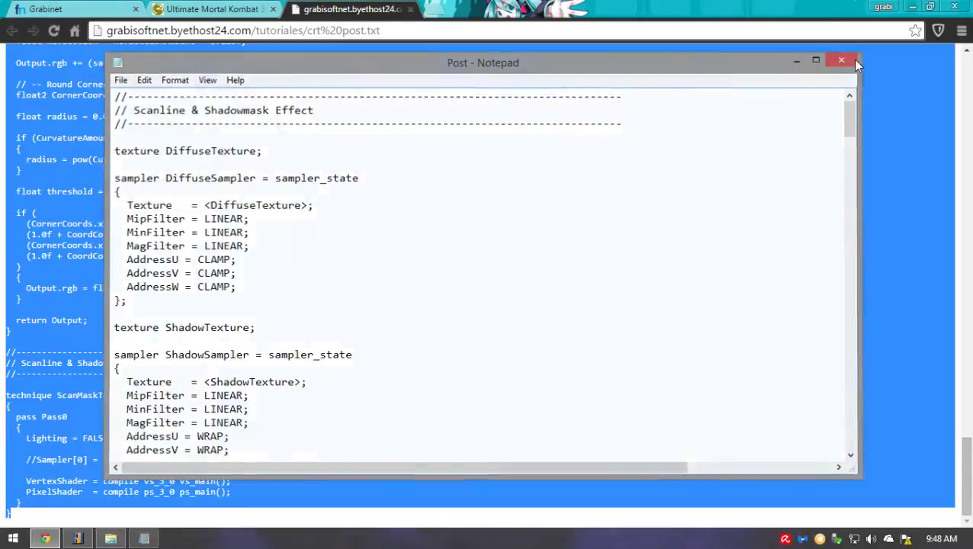
click(853, 60)
click(405, 9)
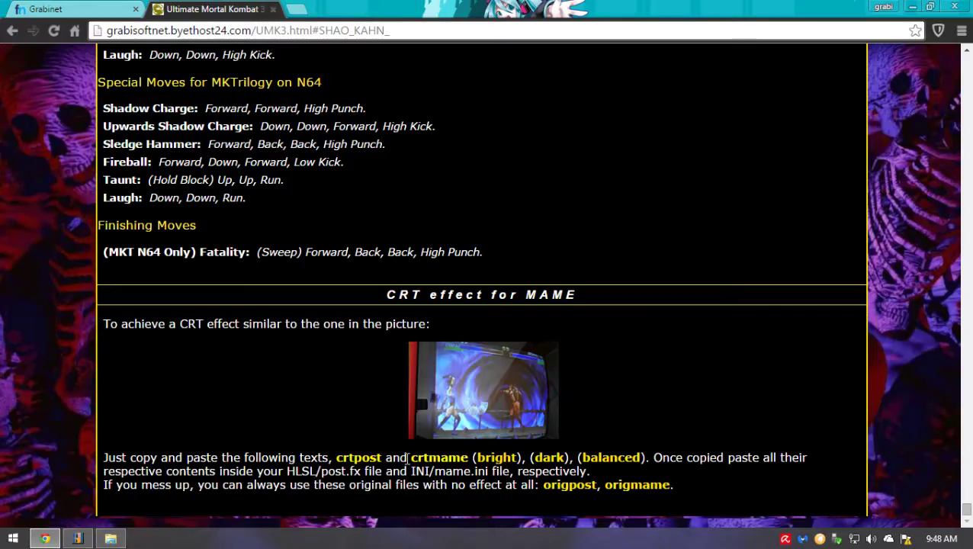
- Go from HLSL back to the MAME folder and open INI\mame.ini in Notepad
drag(422, 458, 468, 458)
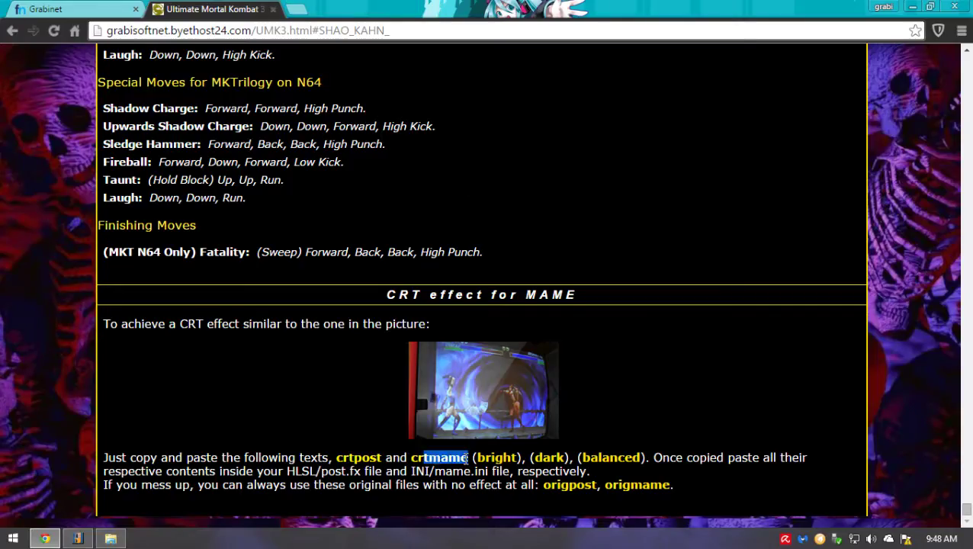
click(110, 539)
click(124, 103)
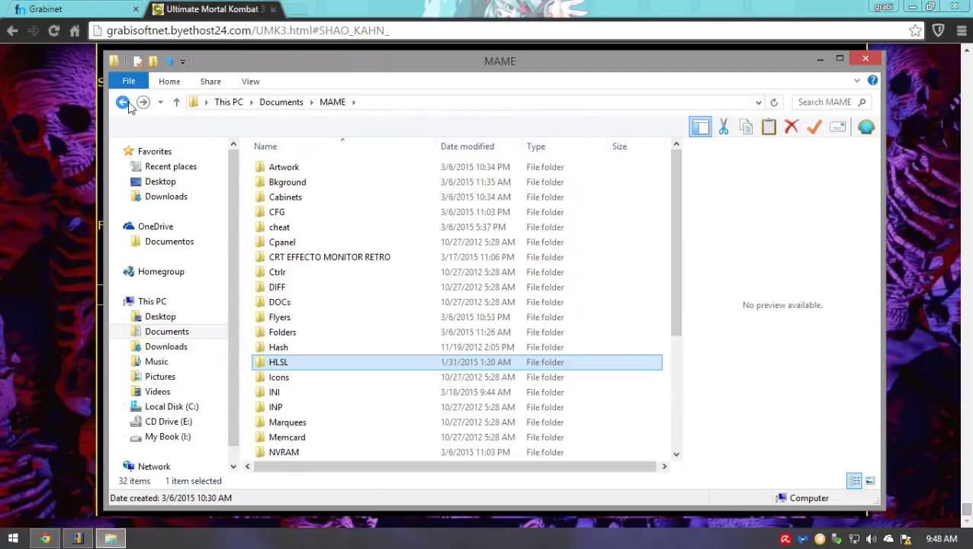
scroll(321, 283, down, 4)
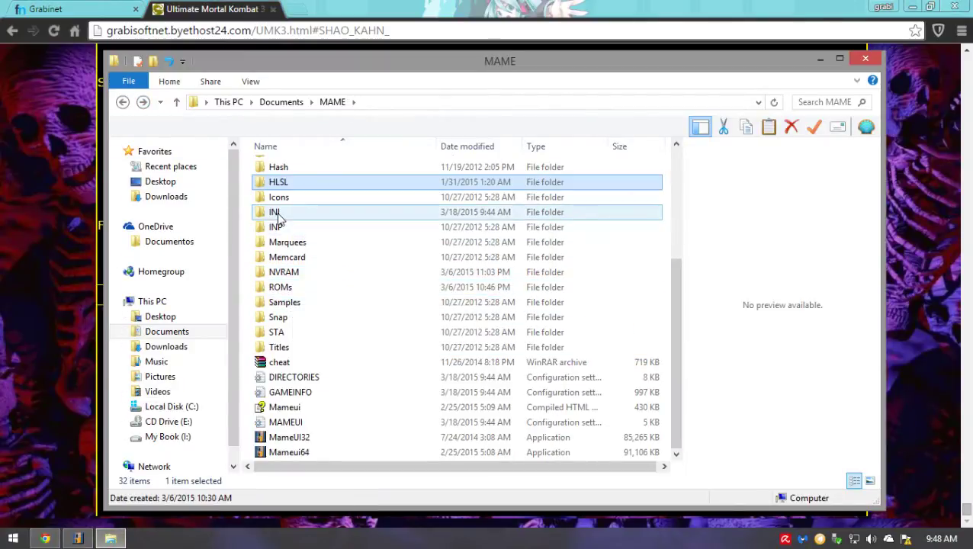
click(277, 215)
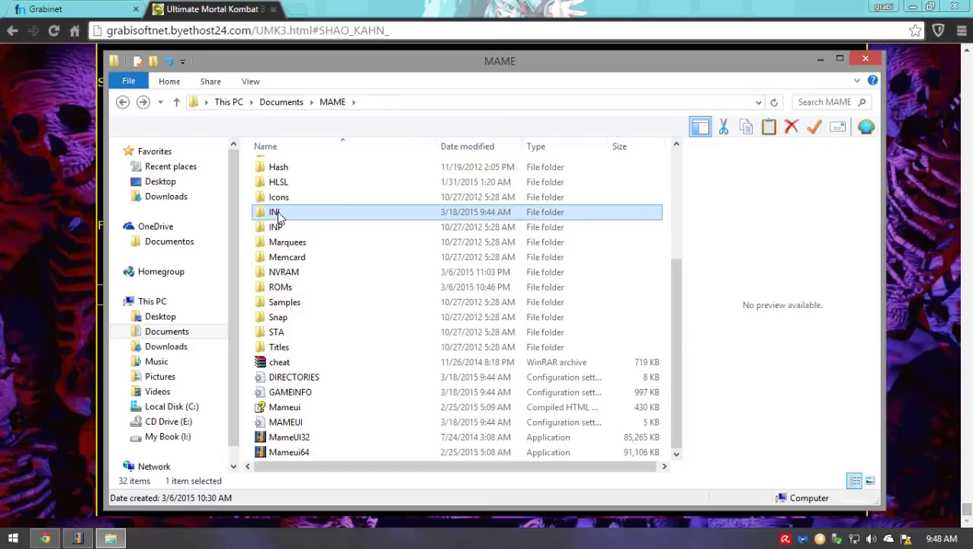
double_click(278, 216)
click(297, 184)
double_click(297, 185)
- Select all of mame.ini's text and switch back to the CRT instructions page
drag(117, 97, 190, 469)
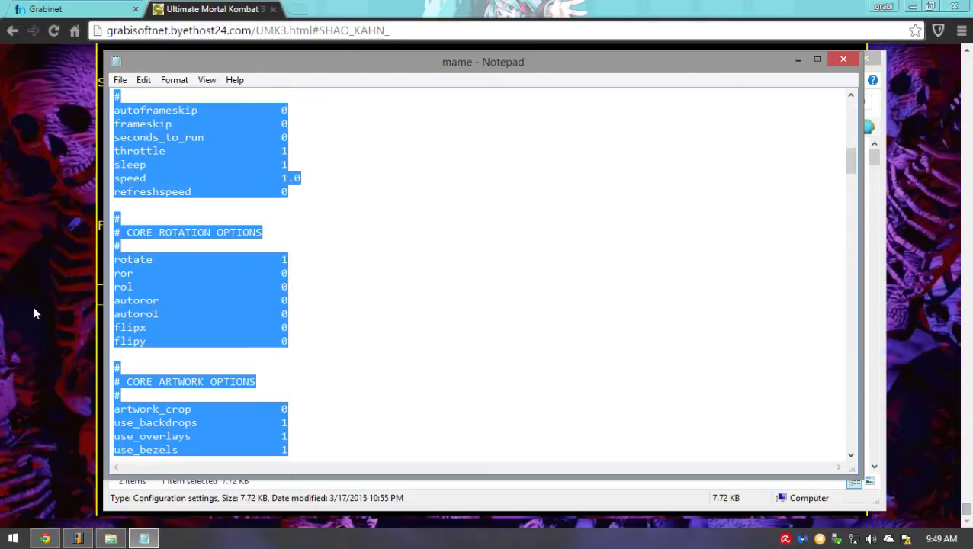
click(33, 313)
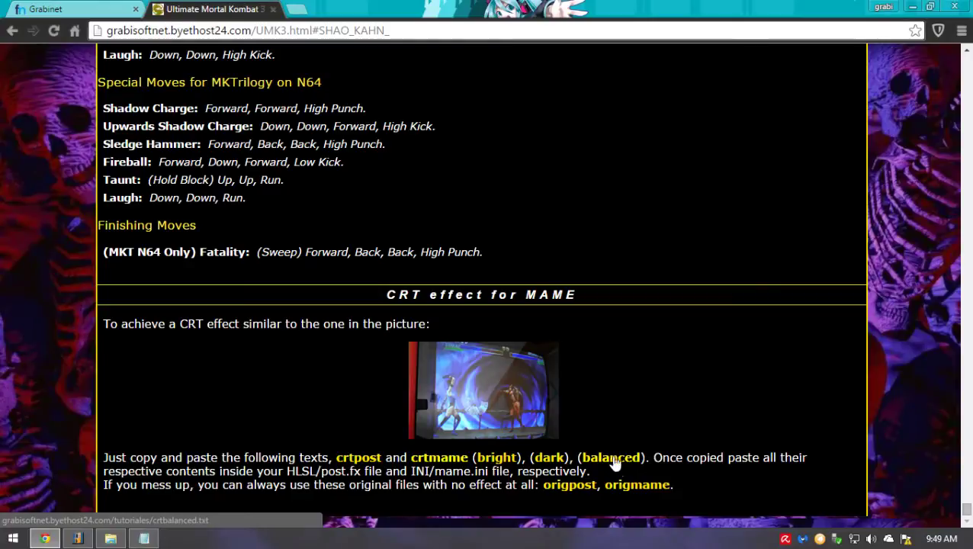
- Open the dark and bright crtmame variant texts and select all of the bright one
click(548, 460)
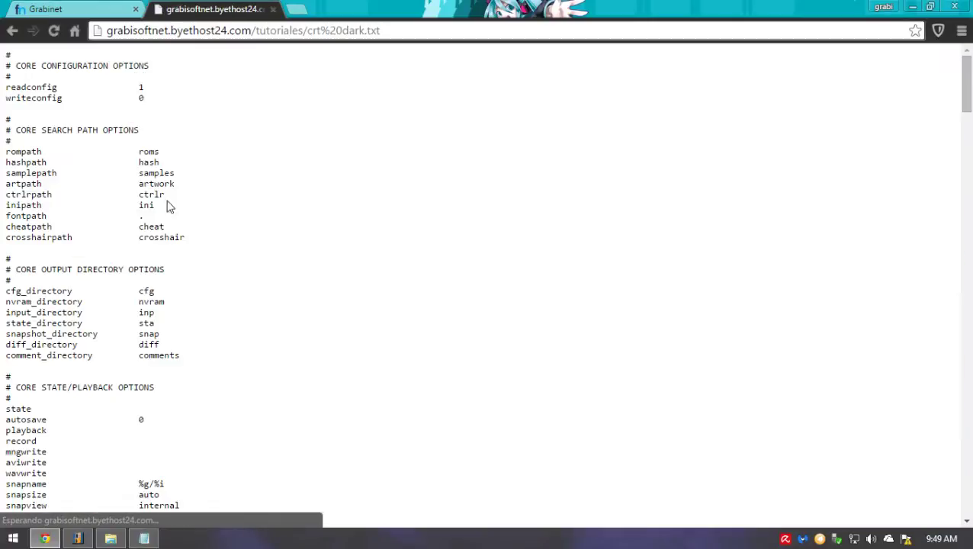
click(12, 31)
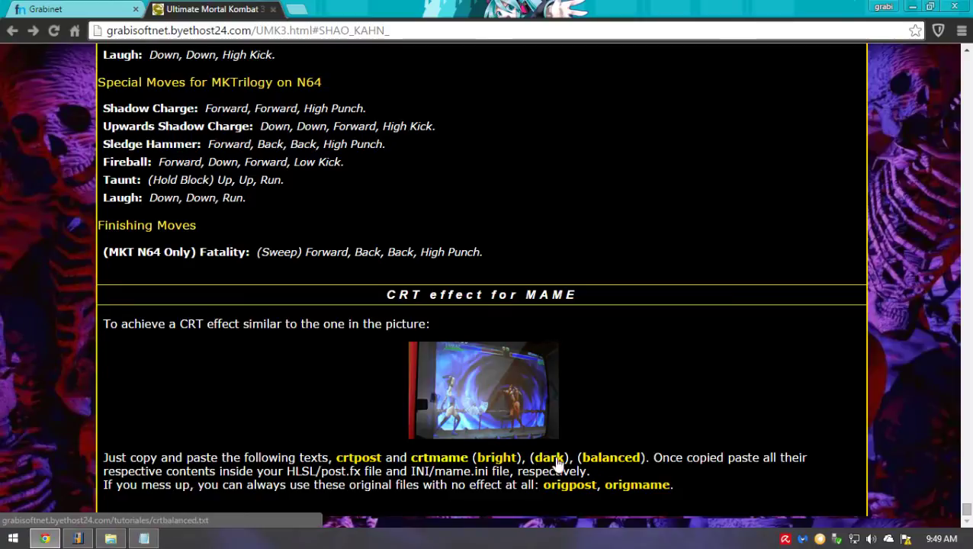
click(496, 461)
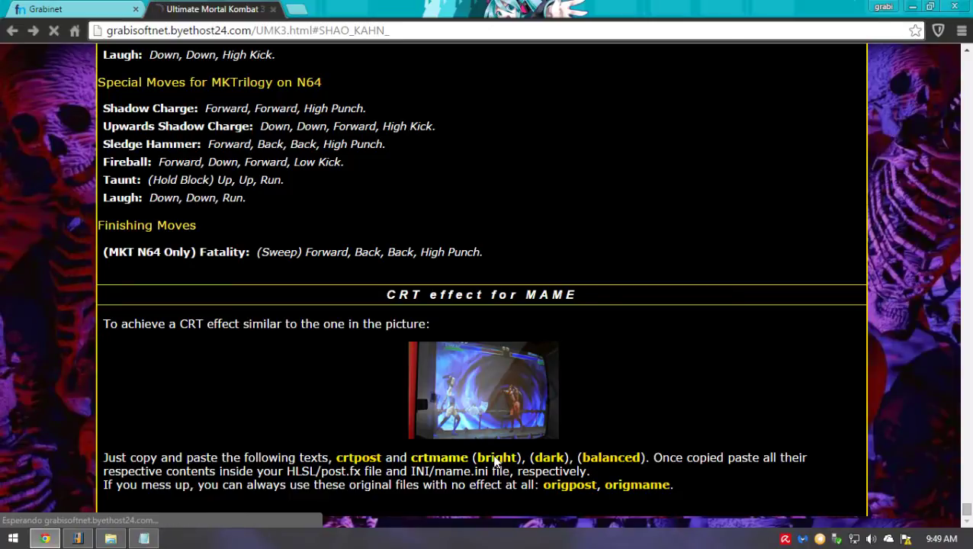
key(ctrl+a)
scroll(173, 247, down, 5)
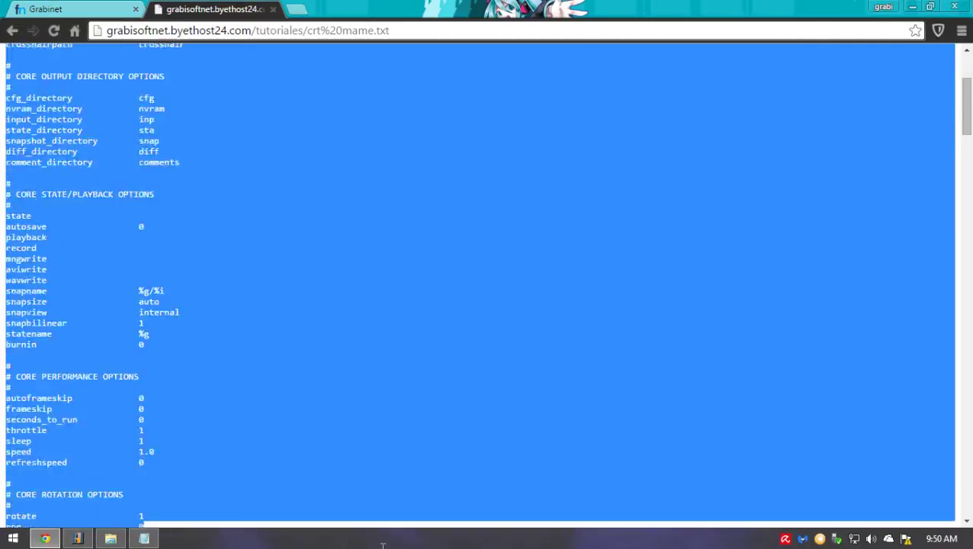
- Close the edited mame.ini in Notepad and close the crt mame.txt tab
click(144, 539)
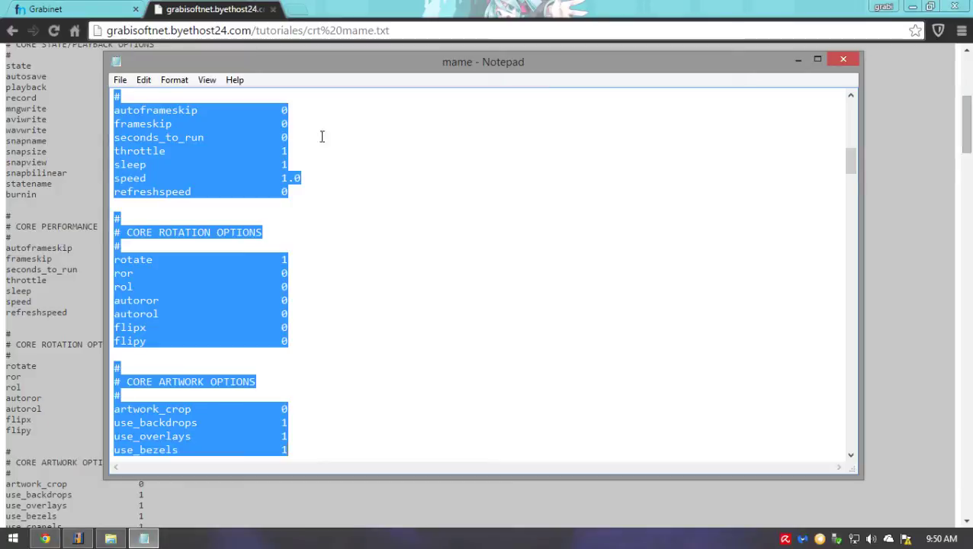
click(839, 61)
click(111, 539)
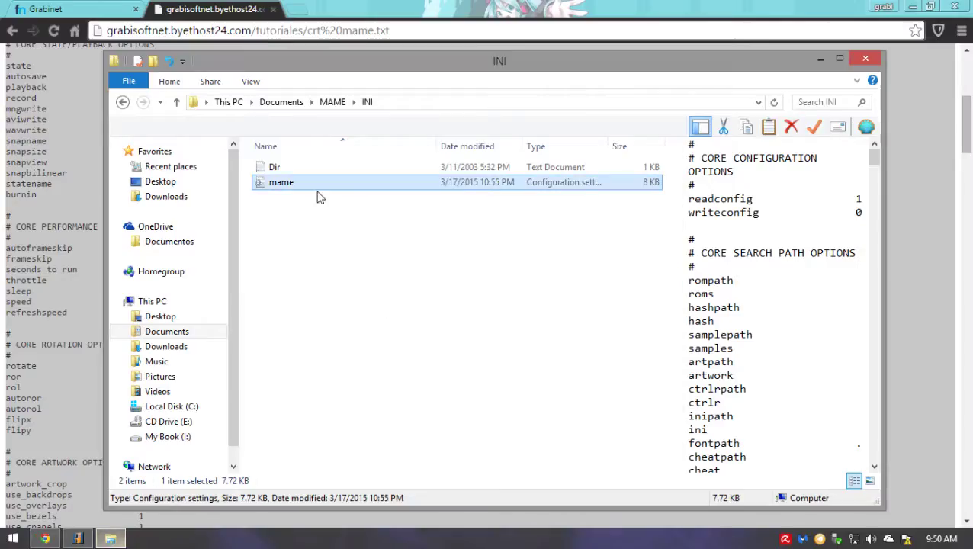
click(251, 10)
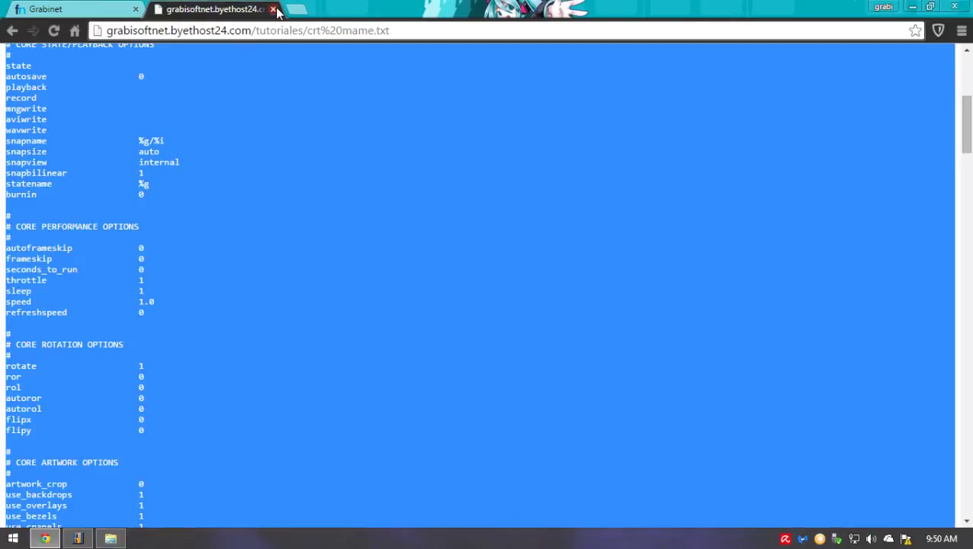
click(273, 10)
- Reopen the UMK3 page and highlight the sentence about restoring the original files
click(279, 430)
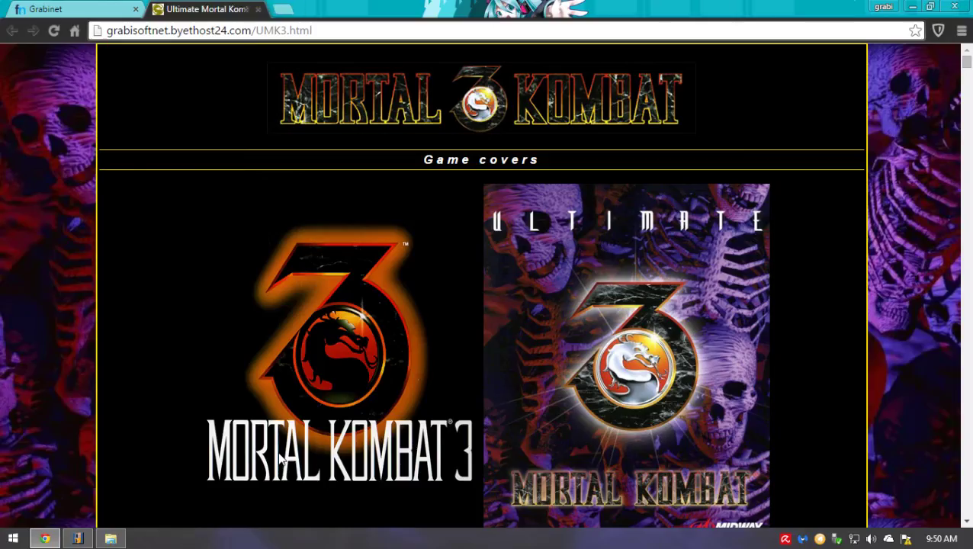
drag(967, 67, 967, 509)
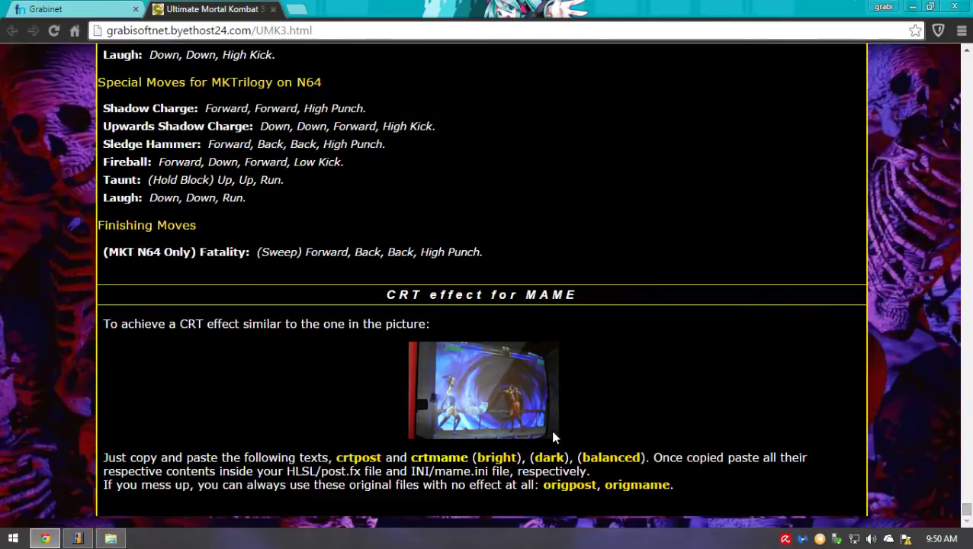
drag(113, 488, 172, 488)
click(120, 489)
drag(112, 488, 532, 487)
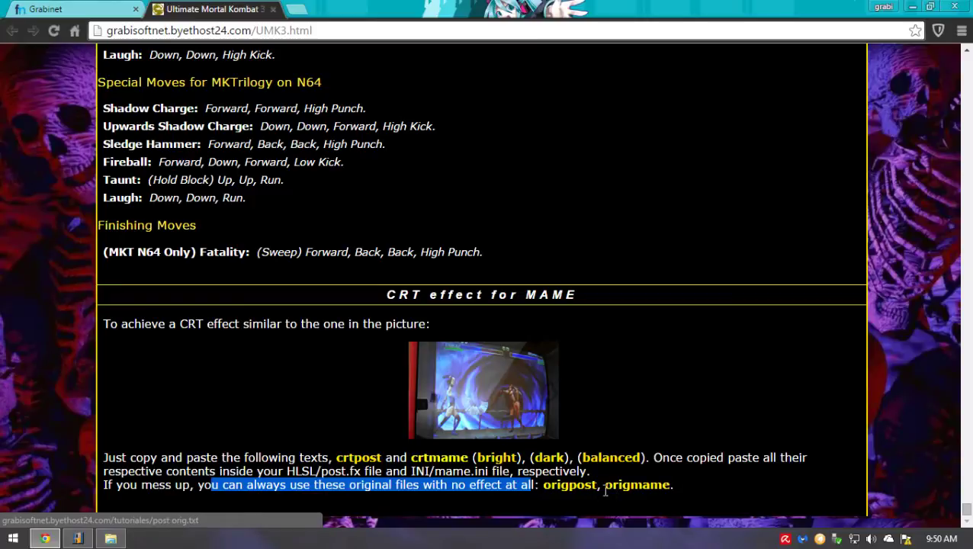
- Highlight the crtpost/crtmame list and origpost/origmame links, then close the UMK3 tab
drag(648, 458, 320, 457)
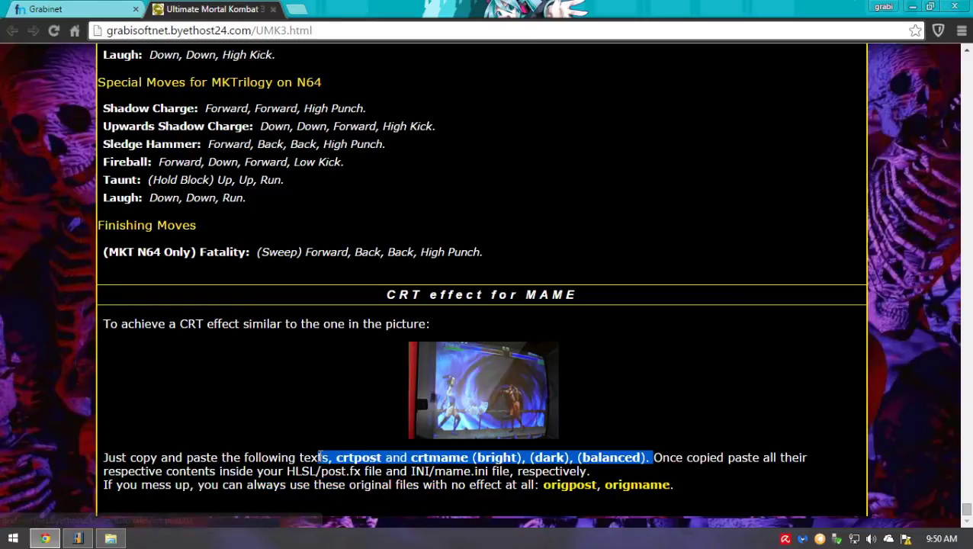
drag(540, 485, 705, 489)
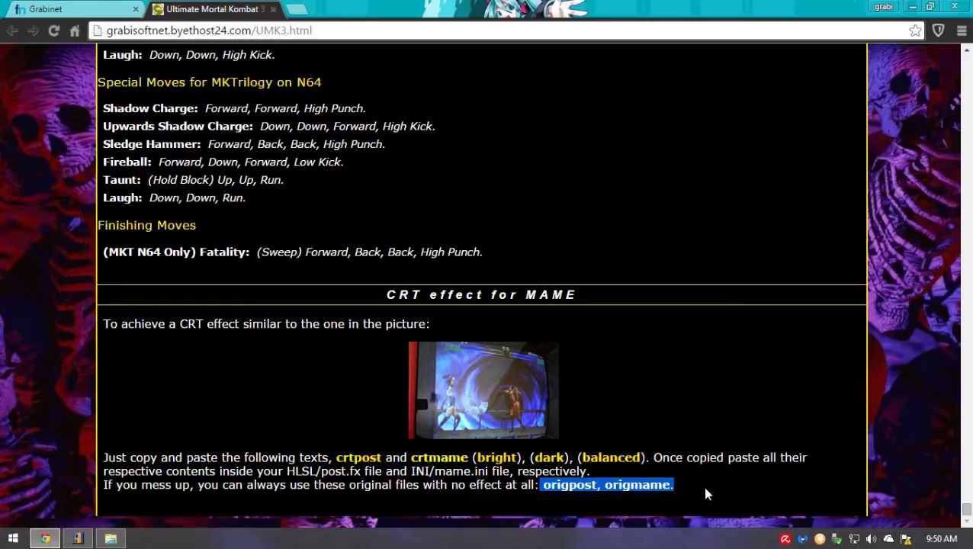
click(703, 486)
mouse_move(540, 485)
mouse_down()
mouse_move(570, 499)
mouse_move(538, 489)
mouse_up()
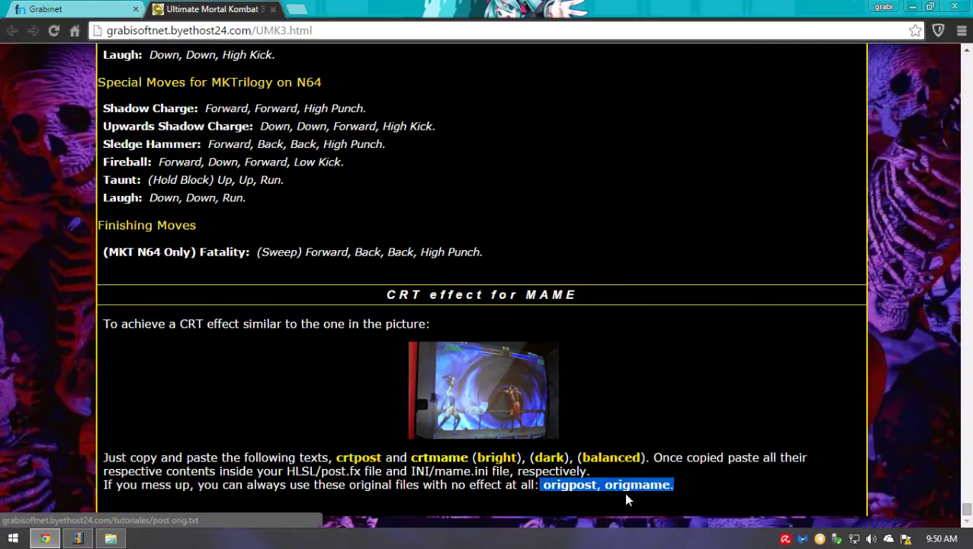
click(670, 467)
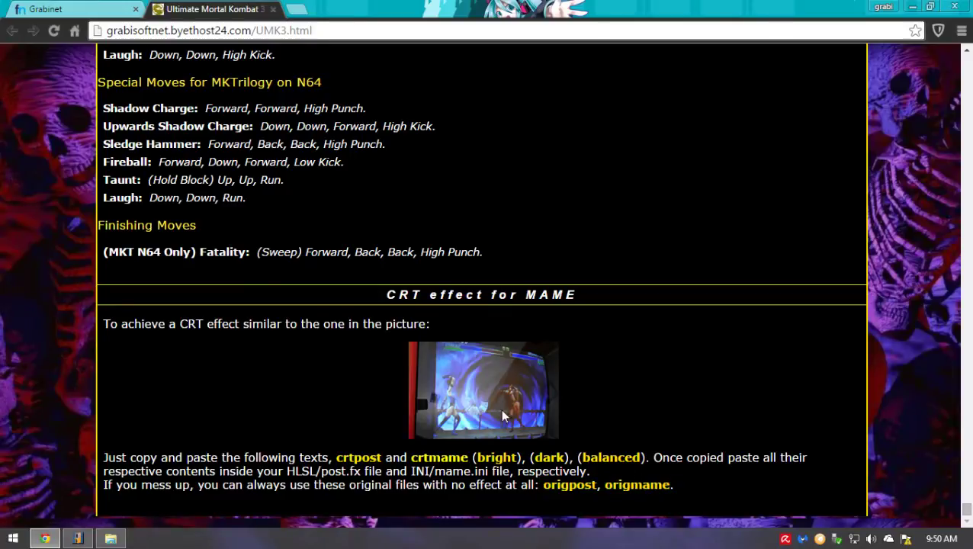
click(273, 10)
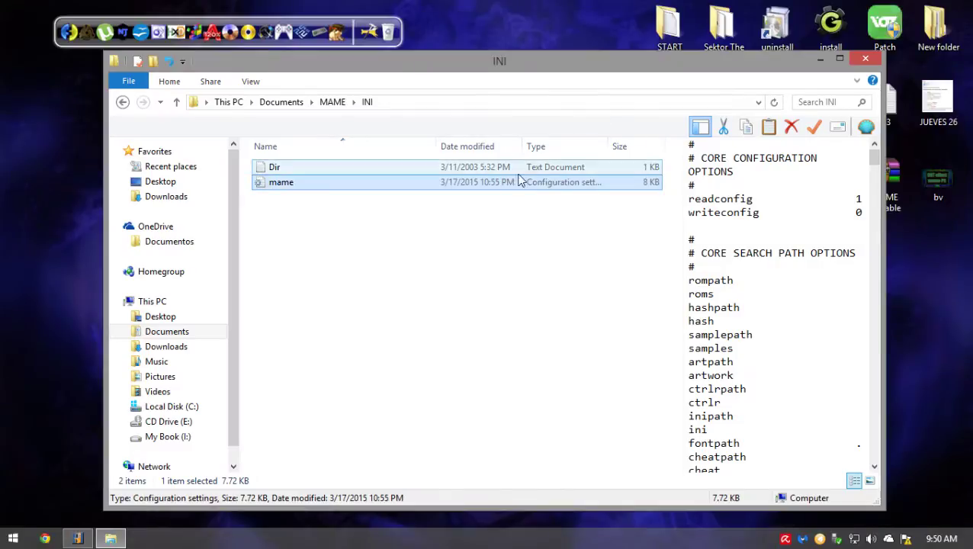
- Minimize Chrome, close the INI folder window, and restore MAMEUI64 from the taskbar
click(530, 230)
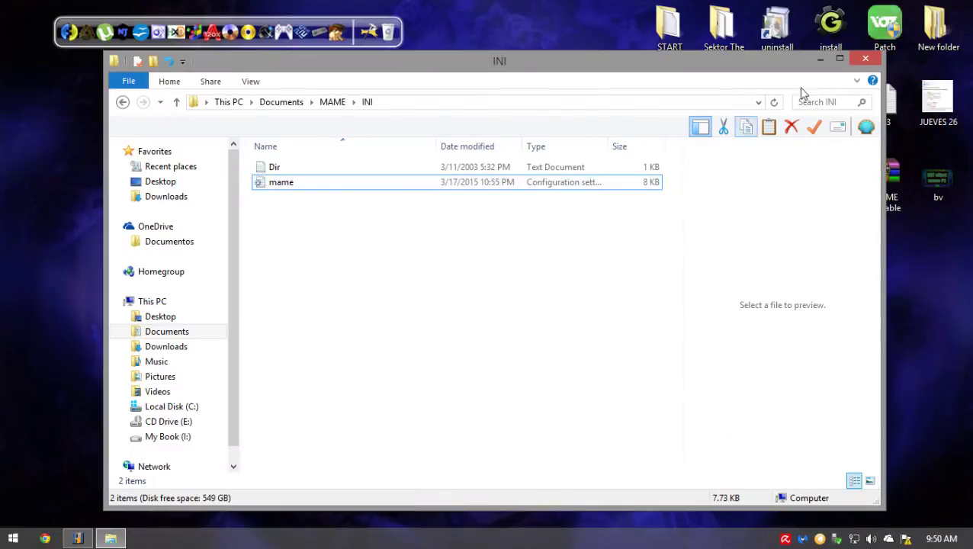
click(867, 61)
right_click(389, 34)
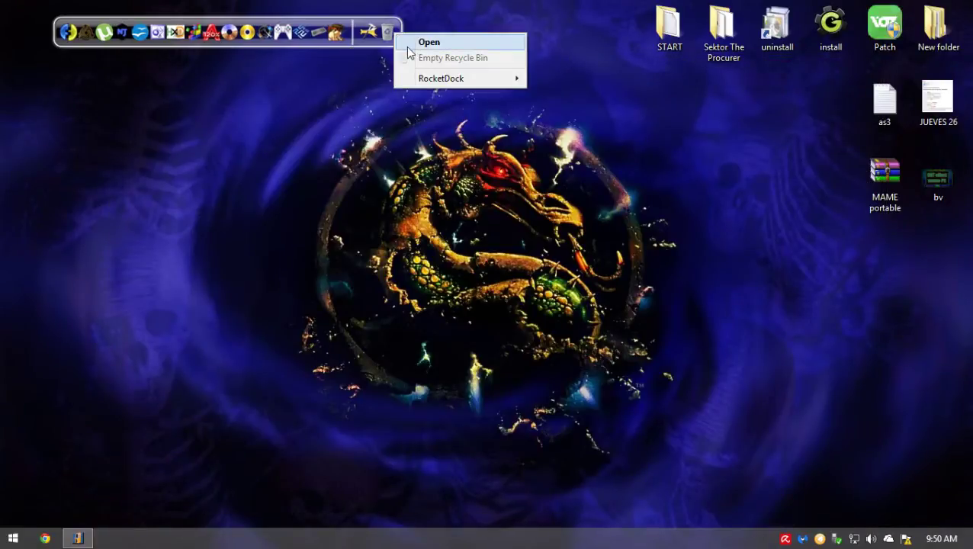
click(354, 93)
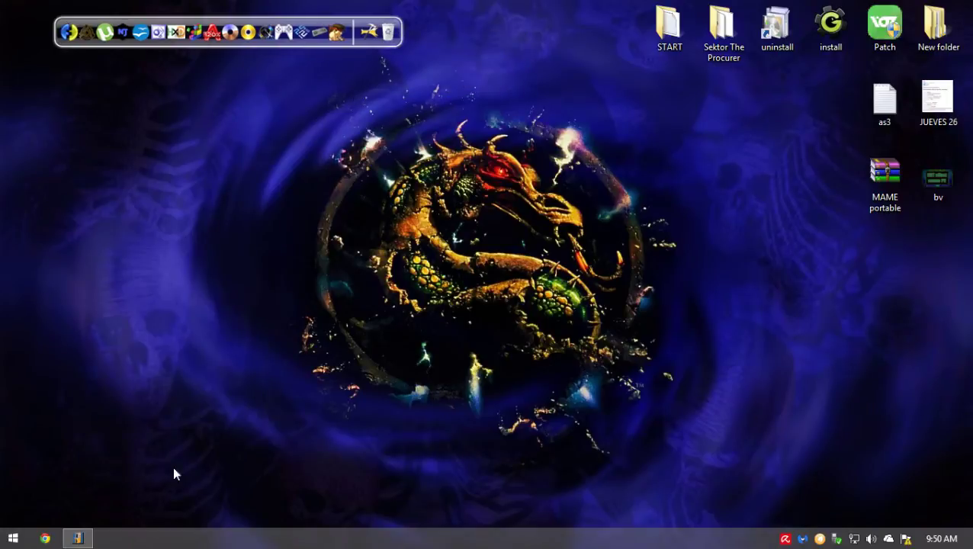
click(84, 539)
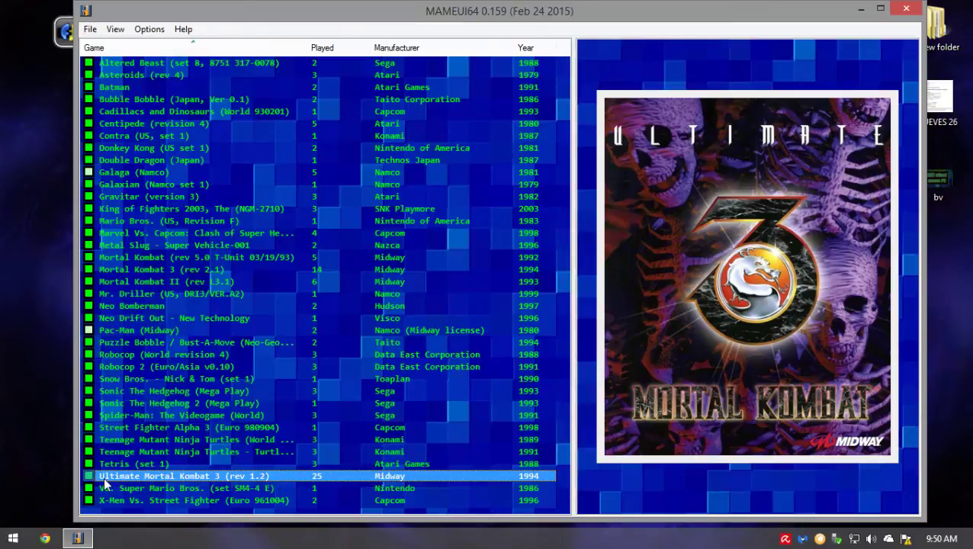
- Launch Ultimate Mortal Kombat 3 (rev 1.2) from the MAMEUI64 game list
double_click(219, 477)
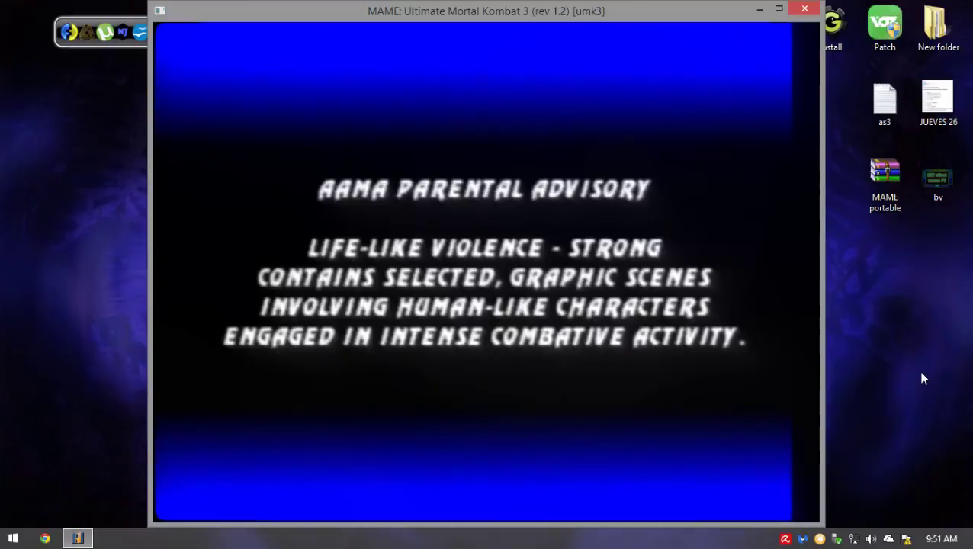
- Start the game and select the single-player Mortal Kombat mode
key(1)
key(Right)
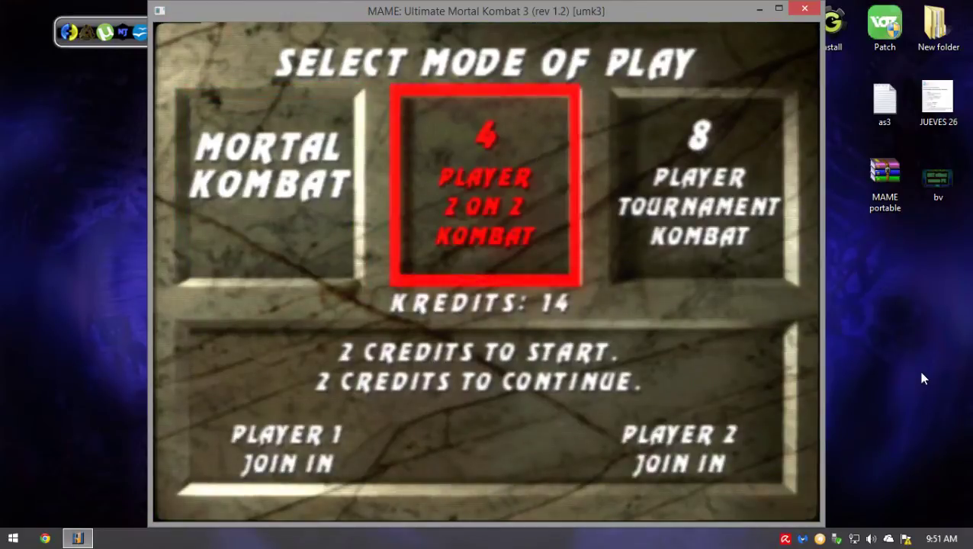
key(Left)
key(1)
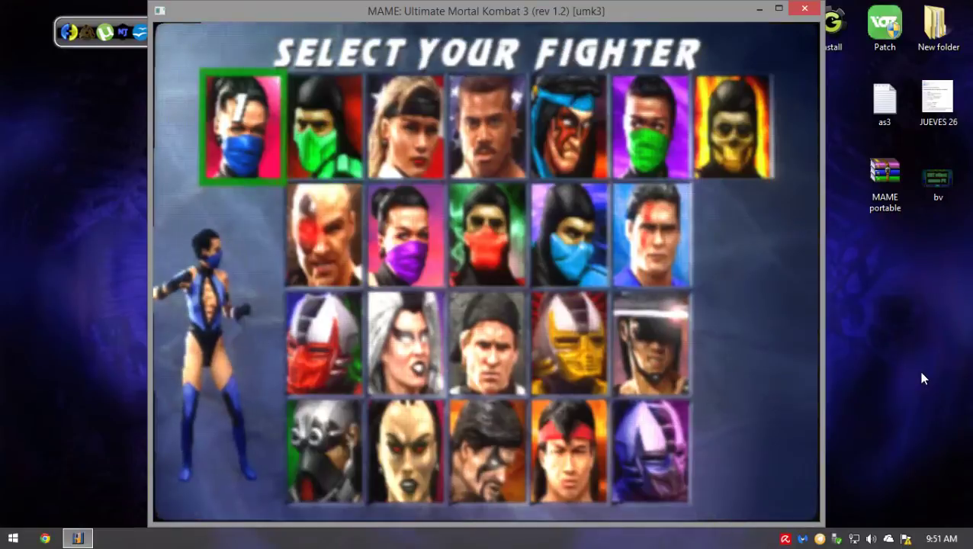
- Pick Smoke as the fighter on the character select screen
key(Right)
key(Right)
key(Right)
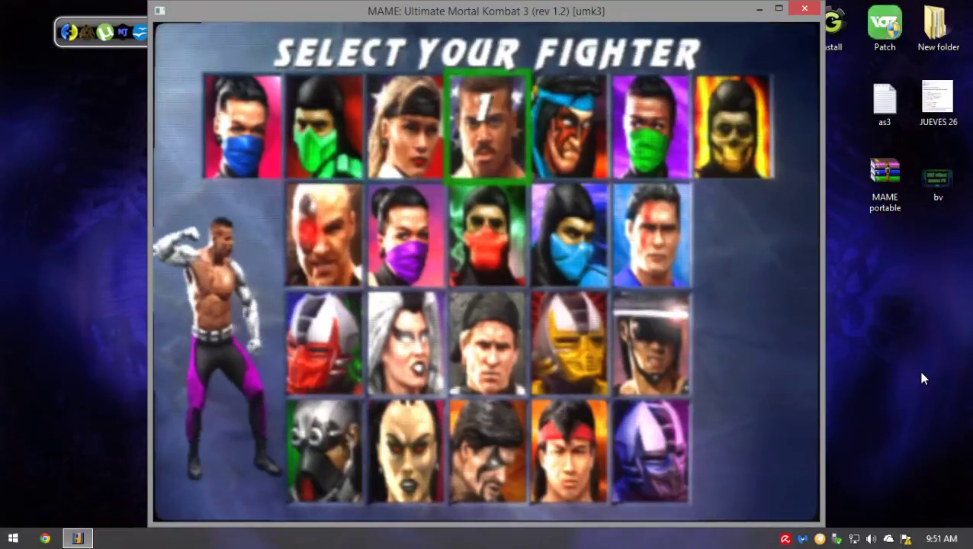
key(Right)
key(Right)
key(Right)
key(Left)
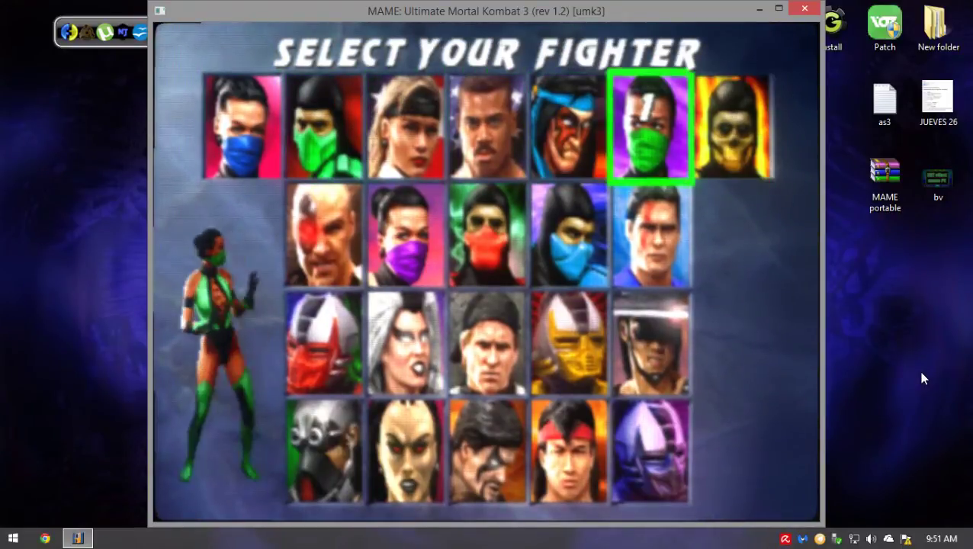
key(Left)
key(Left)
key(Down)
key(Down)
key(Down)
key(Right)
key(Right)
key(ctrl)
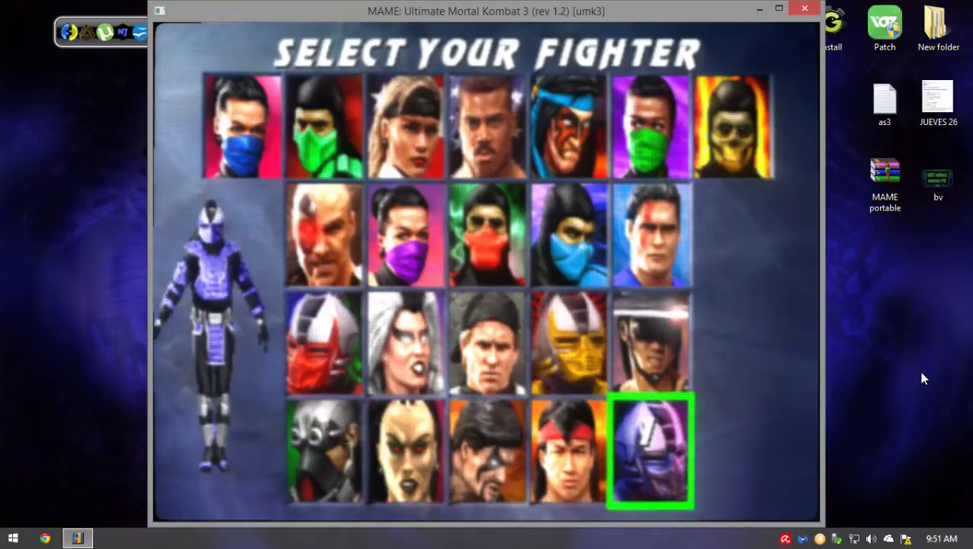
- Choose the Master tower, play the match, then quit back to the MAMEUI64 game list
key(Right)
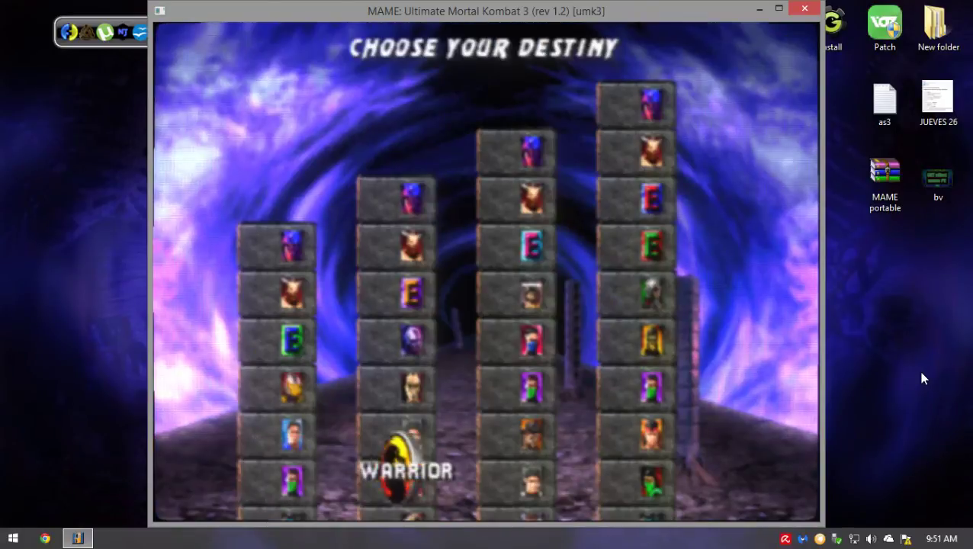
key(Right)
key(ctrl)
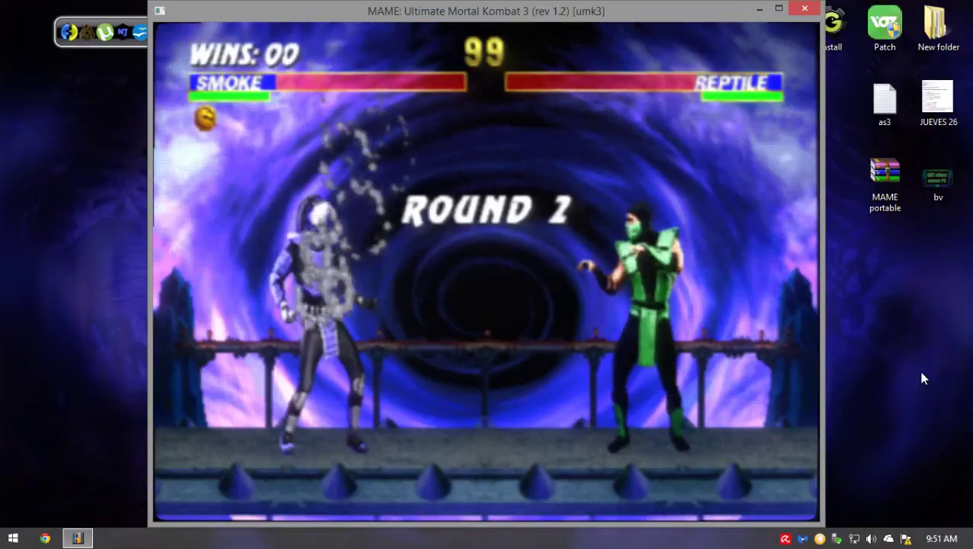
key(Escape)
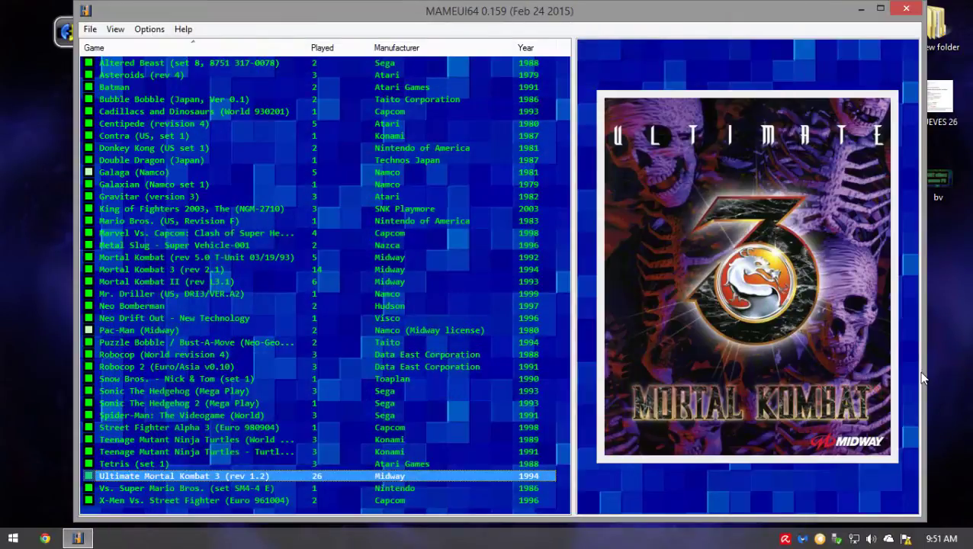